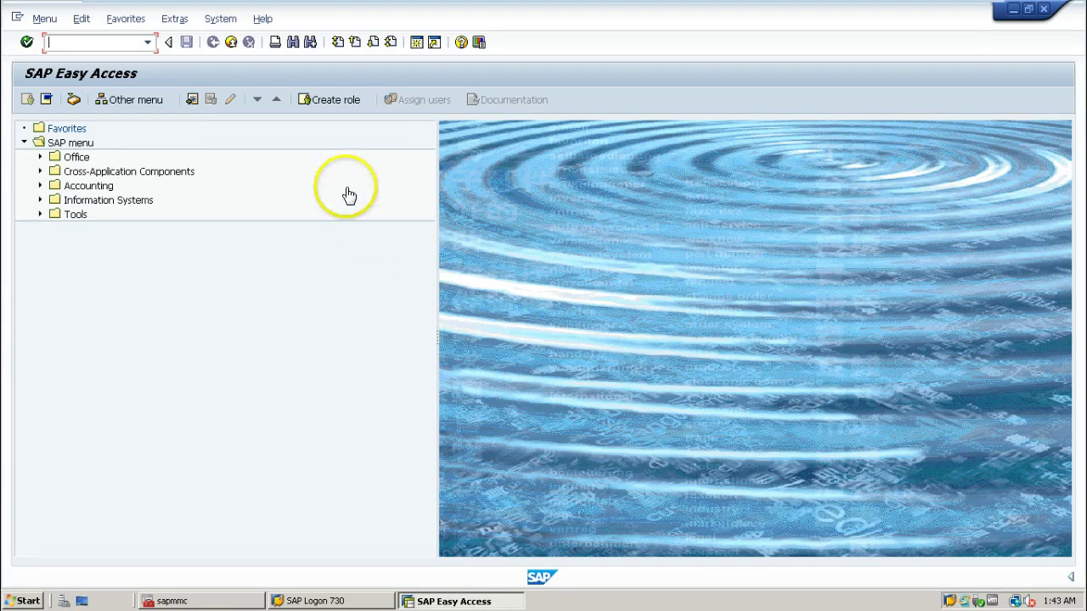
Check the system status and license details, then close the status window
{"action": "left_click", "coordinate": [223, 20]}
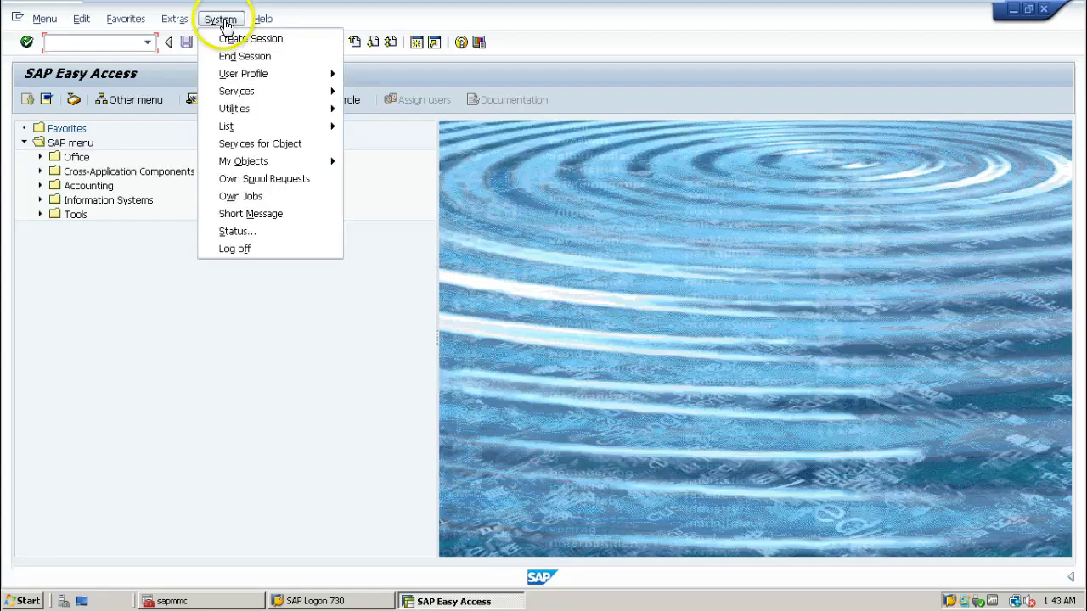
{"action": "left_click", "coordinate": [228, 232]}
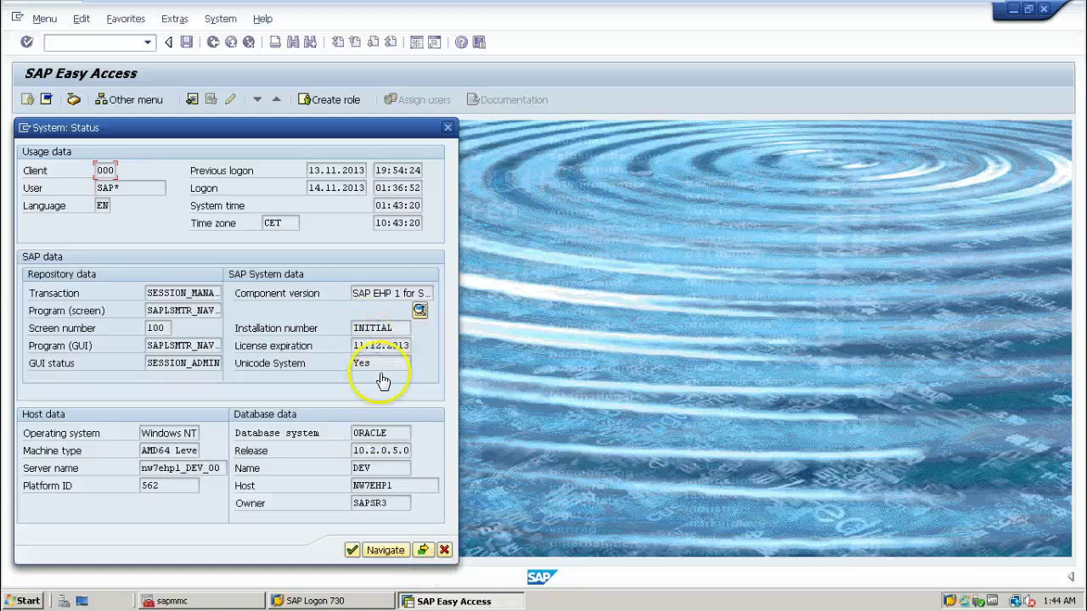
{"action": "left_click", "coordinate": [445, 550]}
{"action": "left_click", "coordinate": [109, 45]}
{"action": "type", "text": "slicense"}
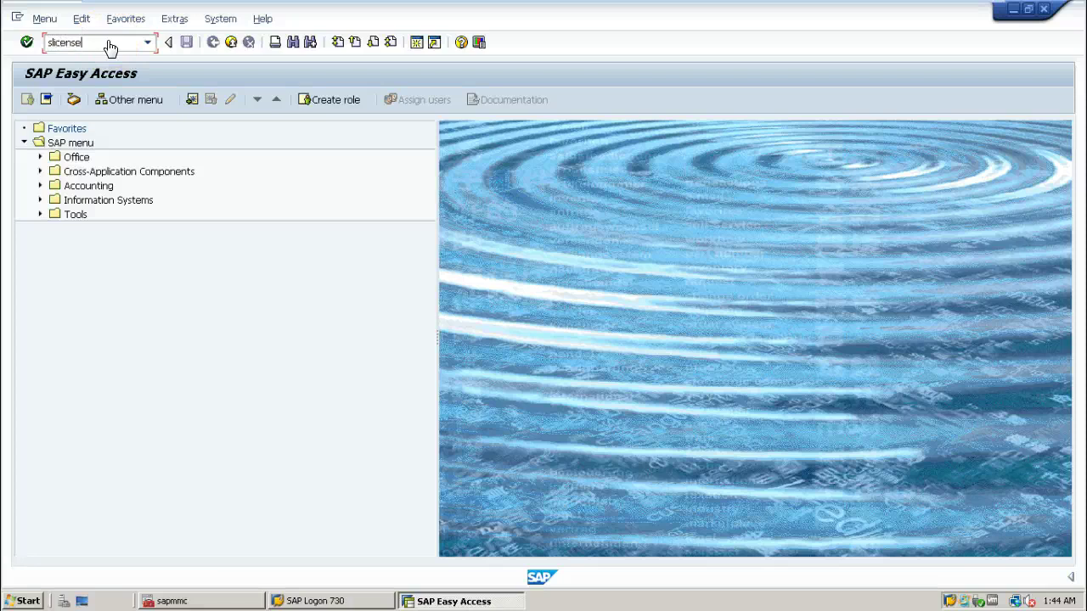
Run SLICENSE to see the temporary DEV license valid until 11.12.2013, then log off
{"action": "key", "text": "Return"}
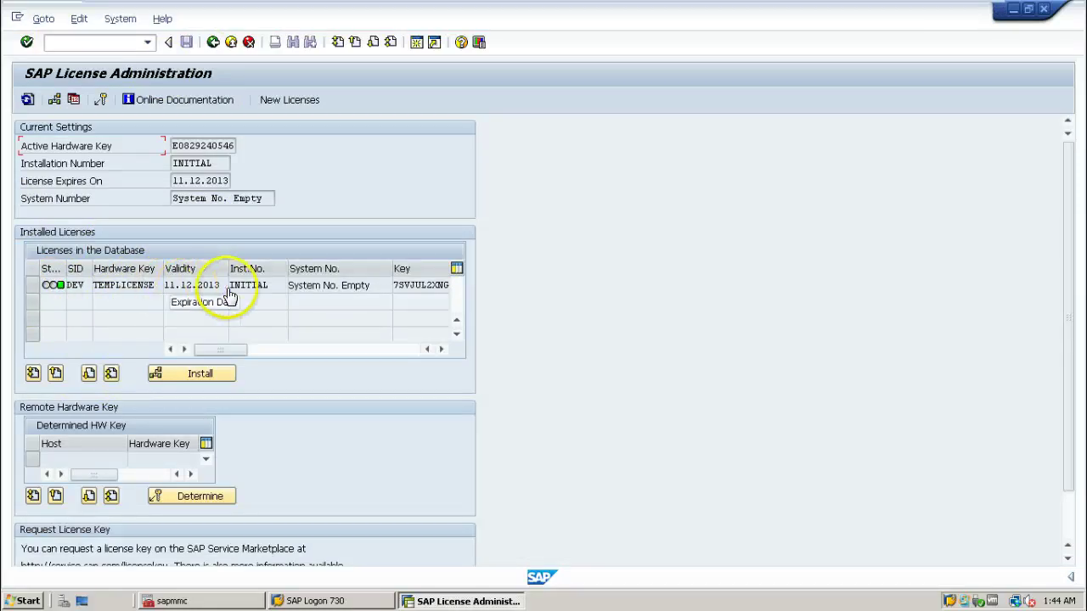
{"action": "left_click", "coordinate": [120, 19]}
{"action": "left_click", "coordinate": [136, 248]}
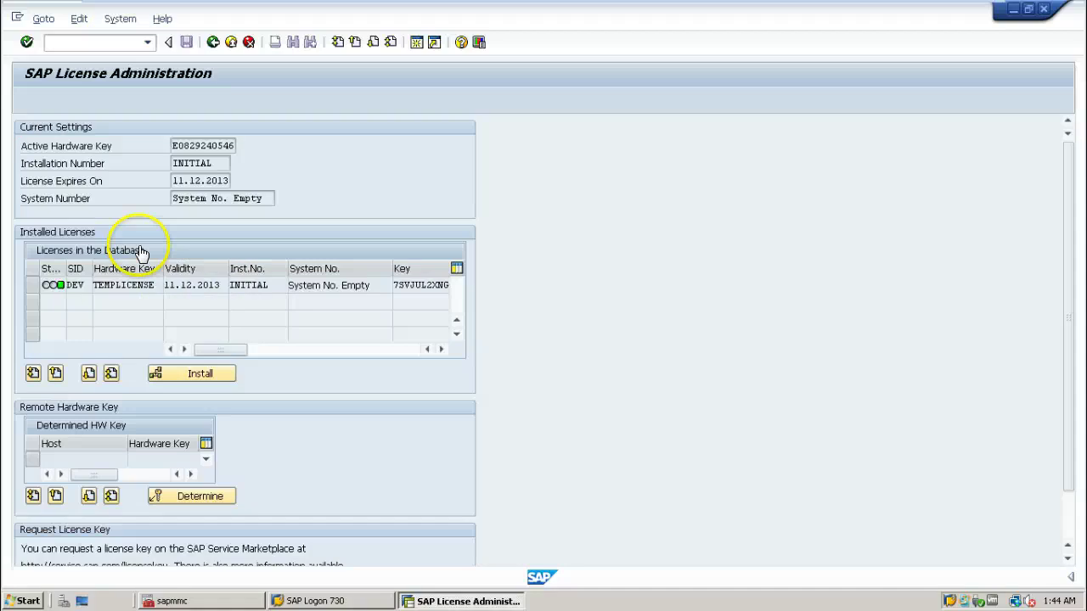
Confirm log off and log back on to SAP NW 7.0 EHP1 as DDIC in client 000
{"action": "left_click", "coordinate": [160, 297]}
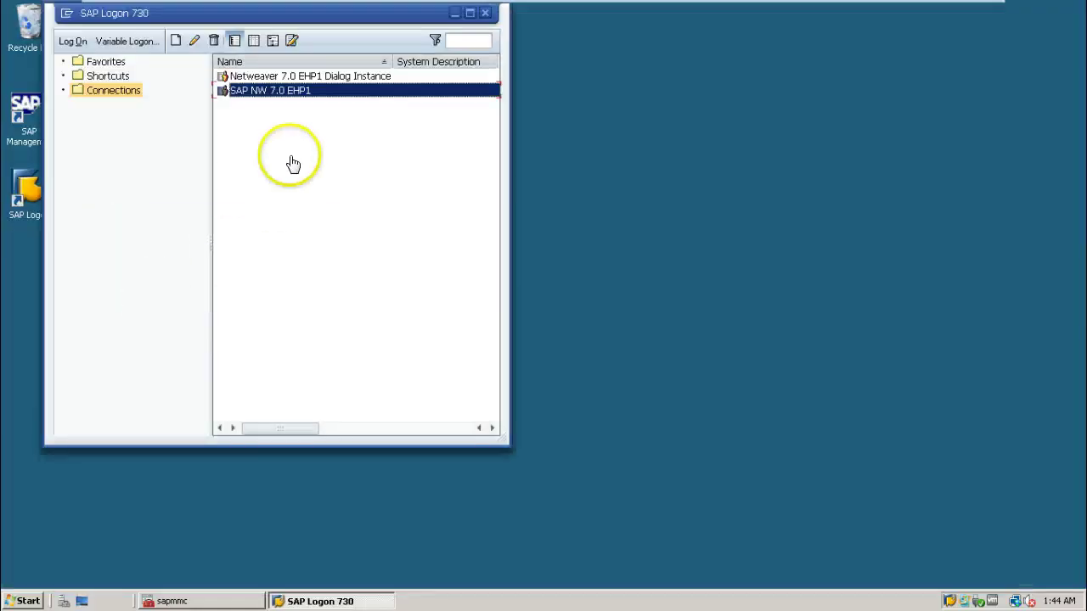
{"action": "double_click", "coordinate": [280, 91]}
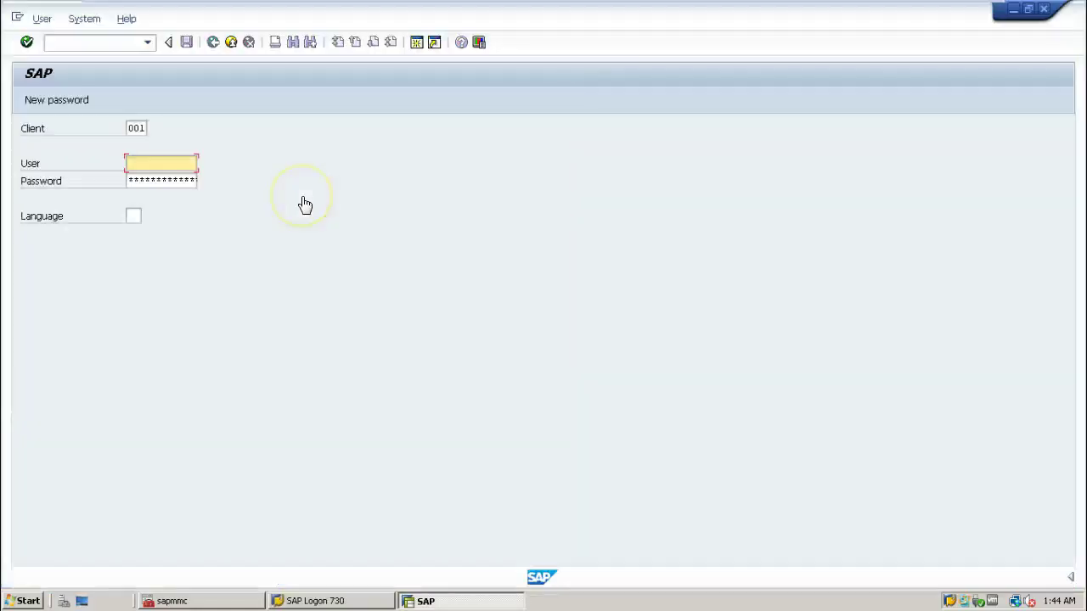
{"action": "key", "text": "shift+Tab"}
{"action": "type", "text": "000"}
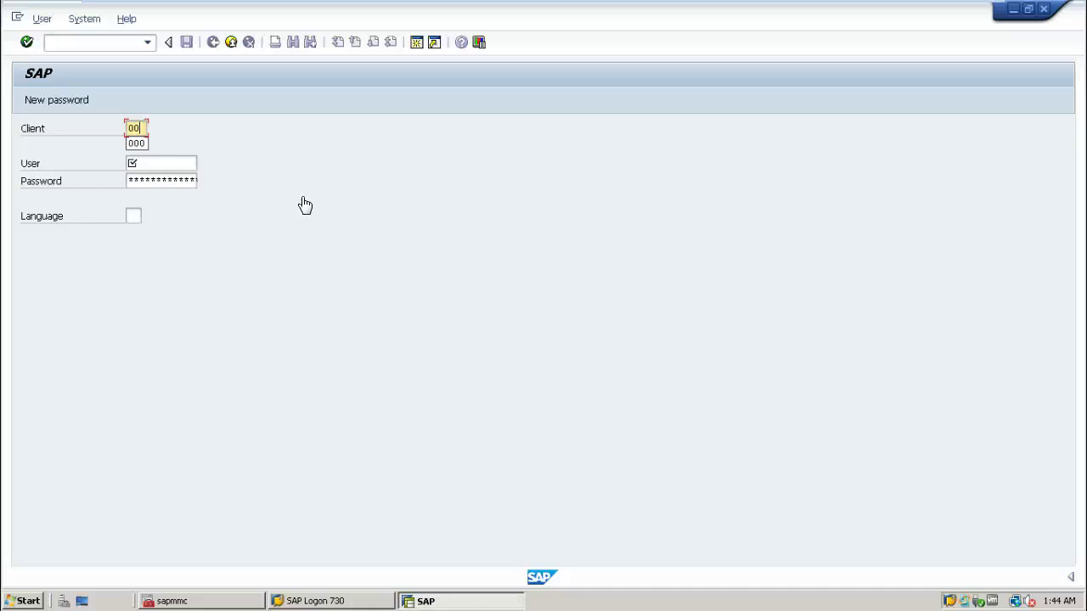
{"action": "key", "text": "Tab"}
{"action": "type", "text": "ddic"}
{"action": "key", "text": "Tab"}
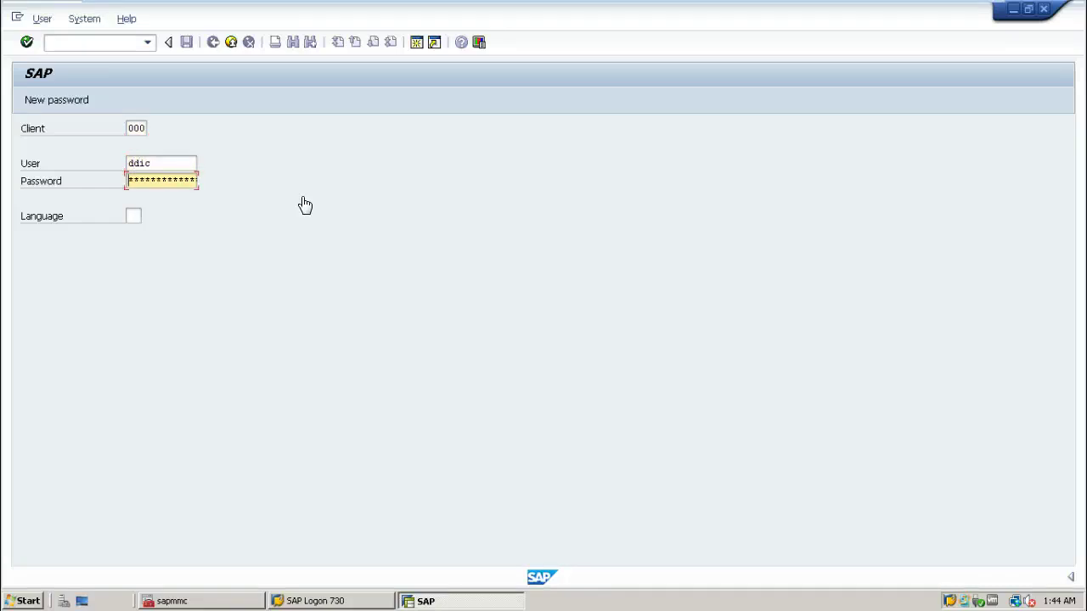
{"action": "key", "text": "Return"}
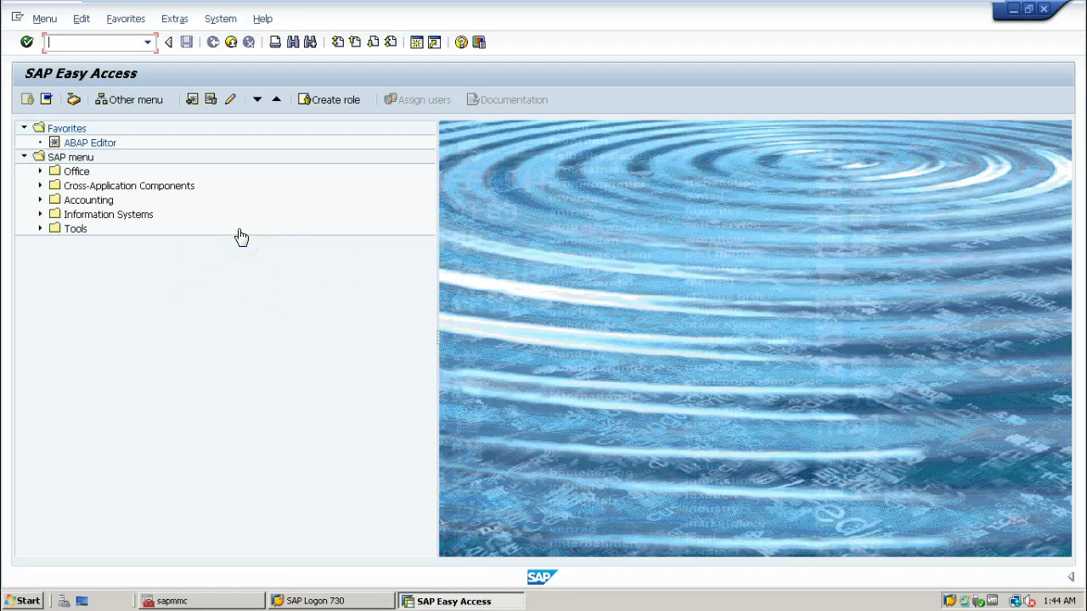
Log off the DDIC session via System > Log off and confirm
{"action": "left_click", "coordinate": [220, 21]}
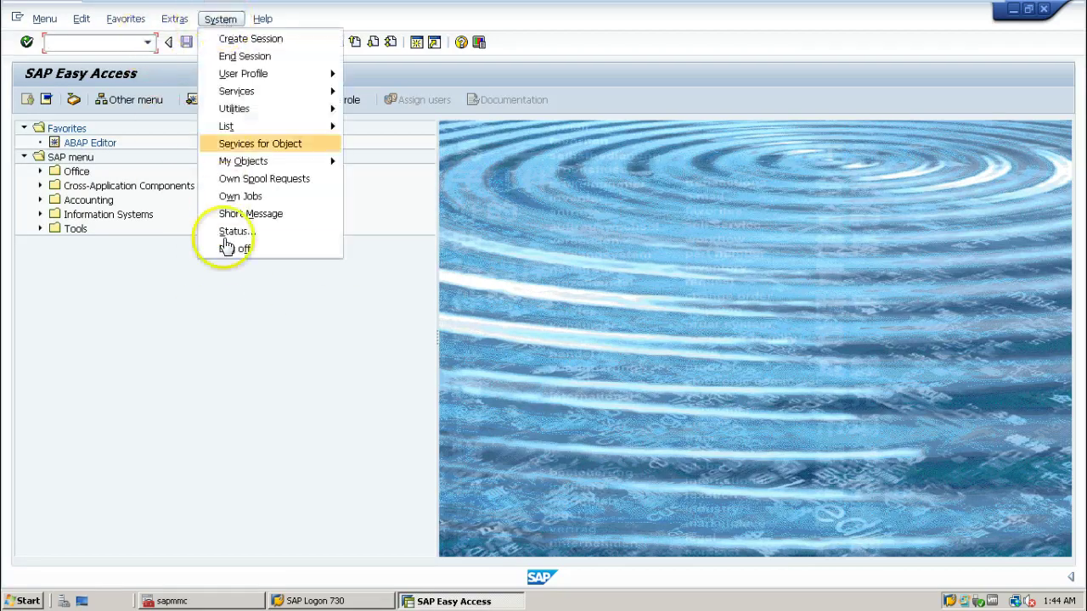
{"action": "left_click", "coordinate": [228, 249]}
{"action": "left_click", "coordinate": [153, 292]}
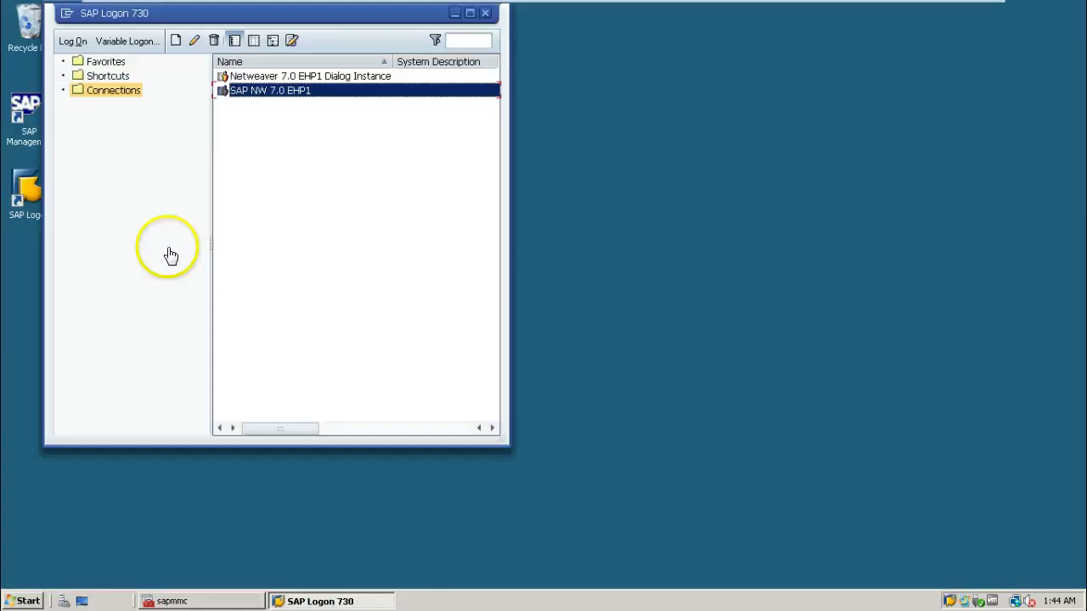
Log on to SAP NW 7.0 EHP1 as SAP* in client 000 with its password
{"action": "double_click", "coordinate": [270, 92]}
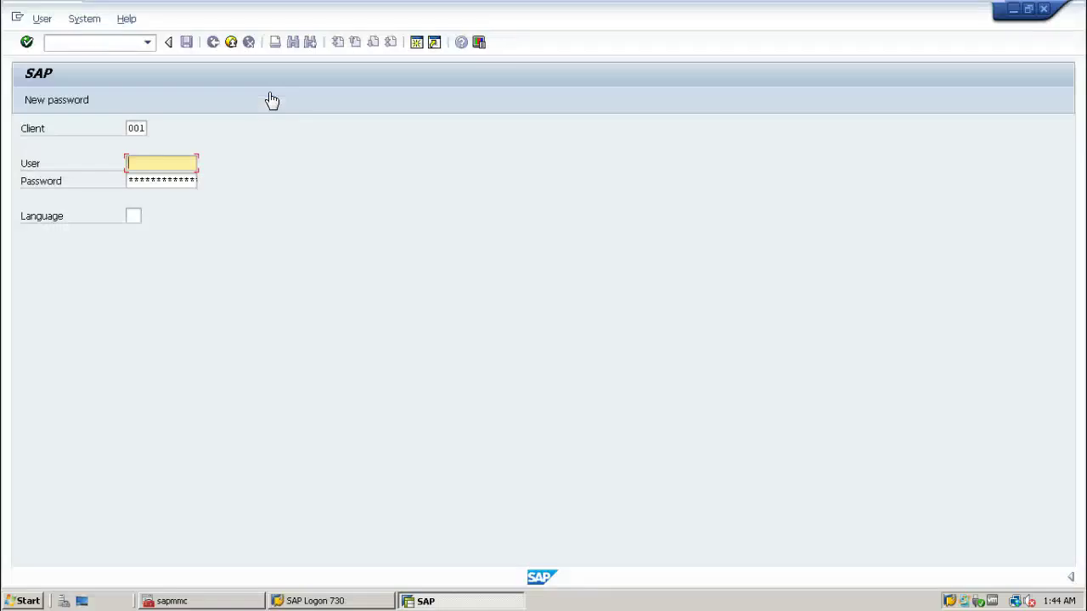
{"action": "key", "text": "shift+Tab"}
{"action": "type", "text": "000"}
{"action": "key", "text": "Tab"}
{"action": "type", "text": "s"}
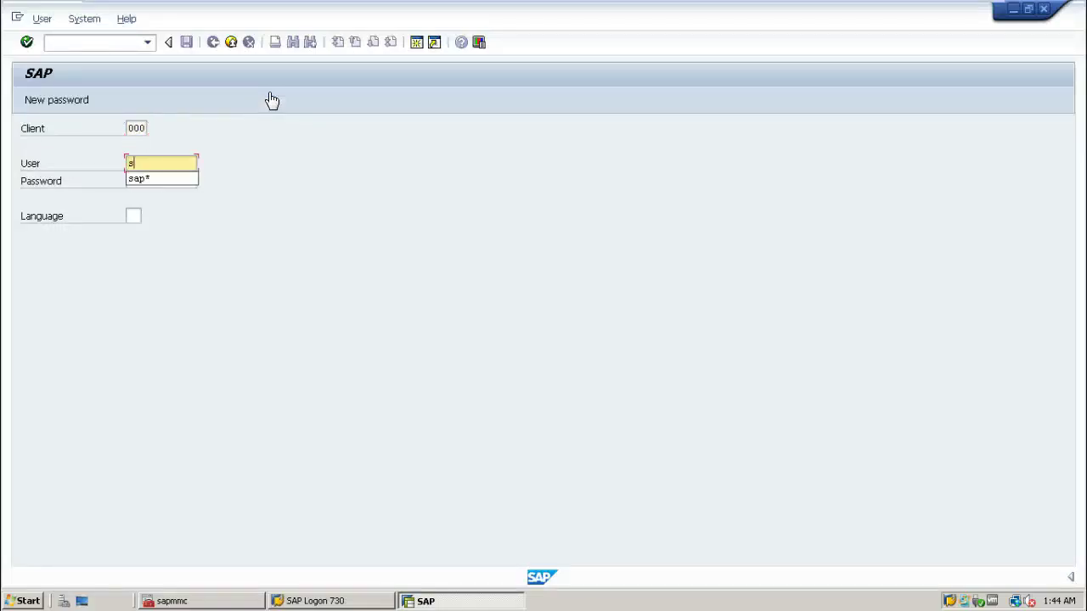
{"action": "type", "text": "ap*"}
{"action": "key", "text": "Tab"}
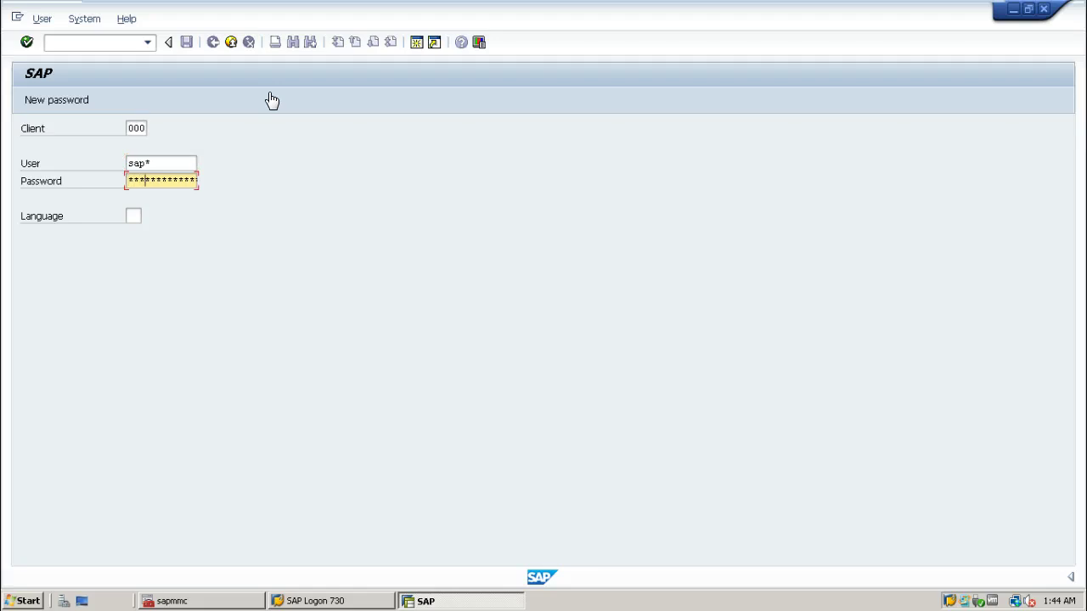
{"action": "key", "text": "Return"}
{"action": "type", "text": "slicense"}
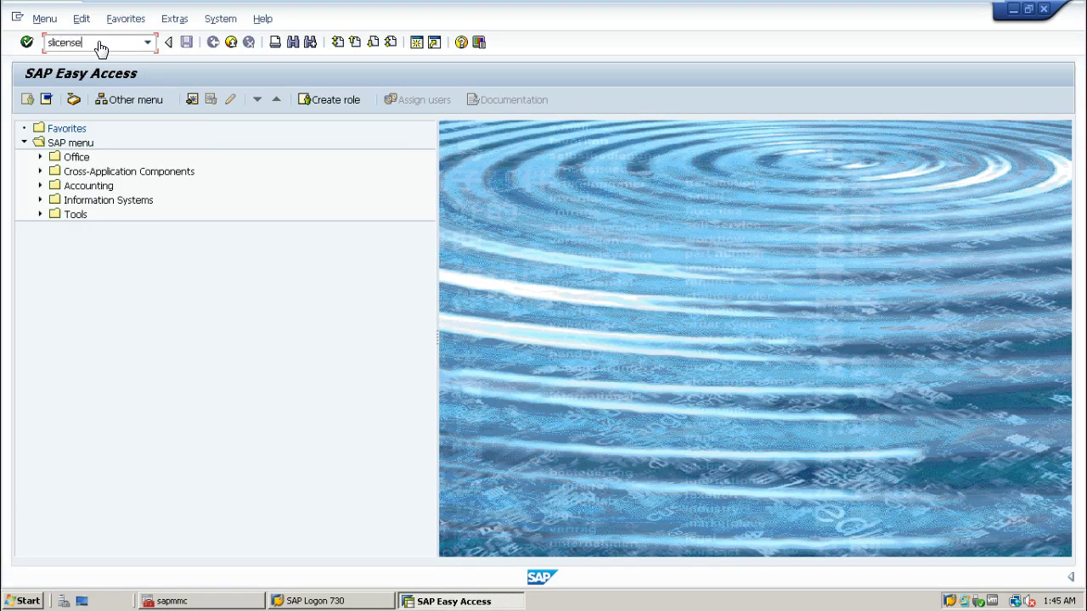
Review the temporary DEV license in SLICENSE as SAP*, then log off to the connection list
{"action": "key", "text": "Return"}
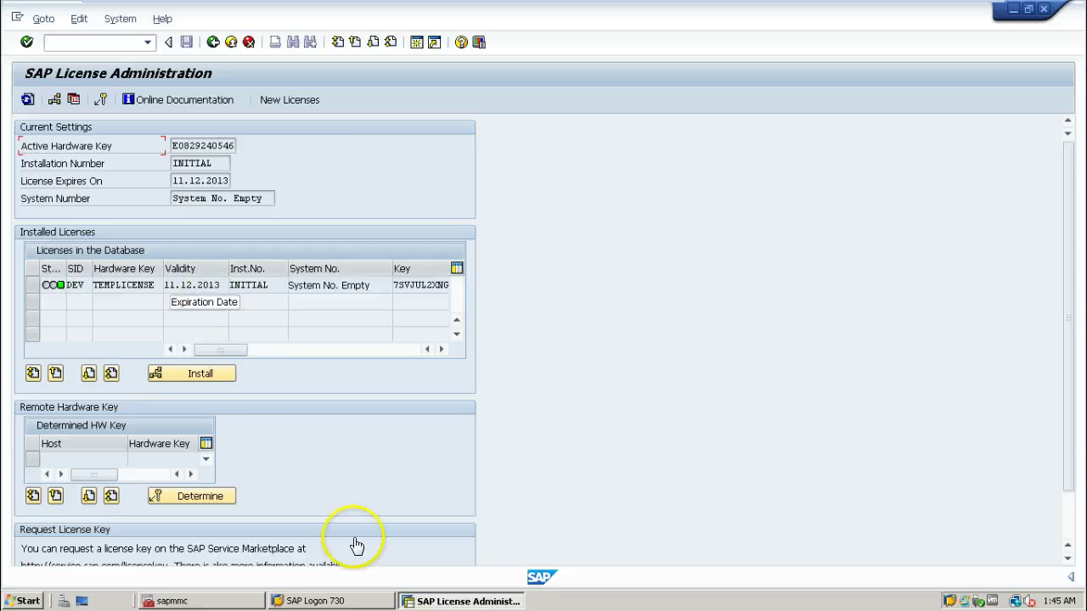
{"action": "left_click", "coordinate": [120, 19]}
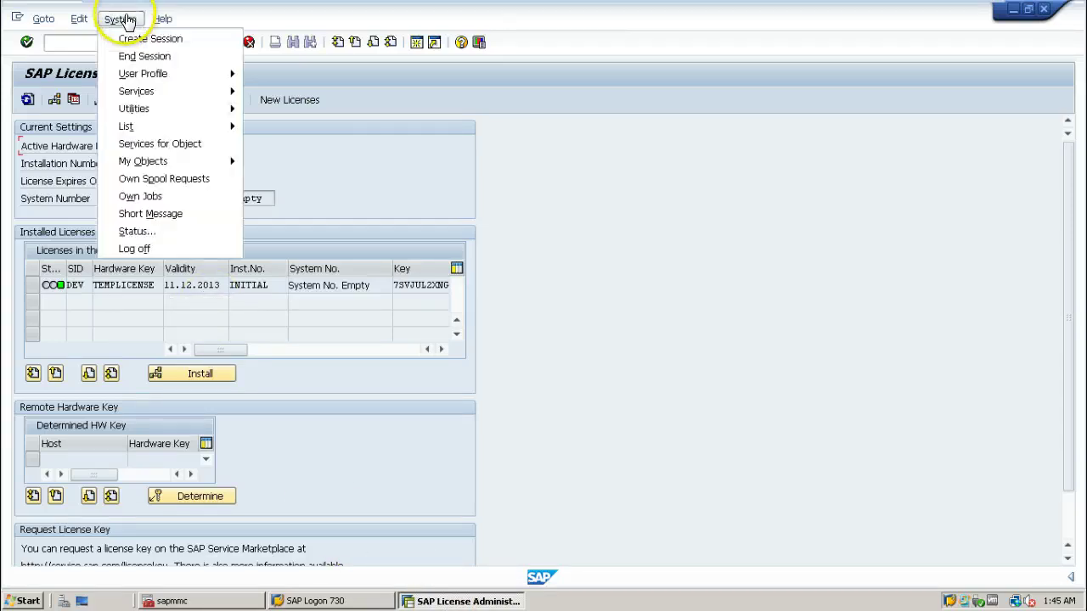
{"action": "left_click", "coordinate": [133, 251]}
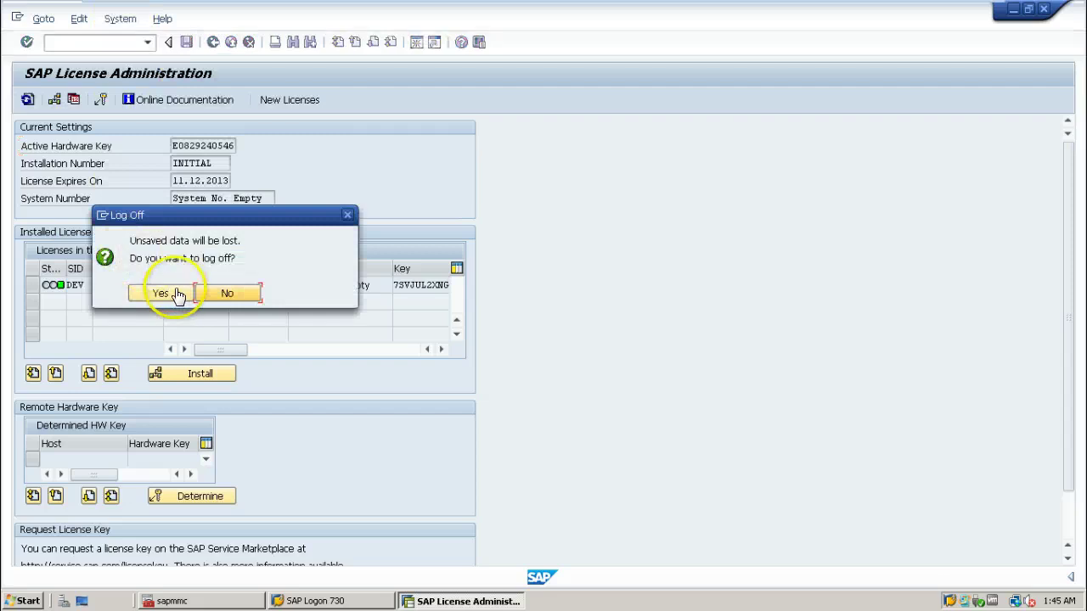
{"action": "left_click", "coordinate": [175, 294]}
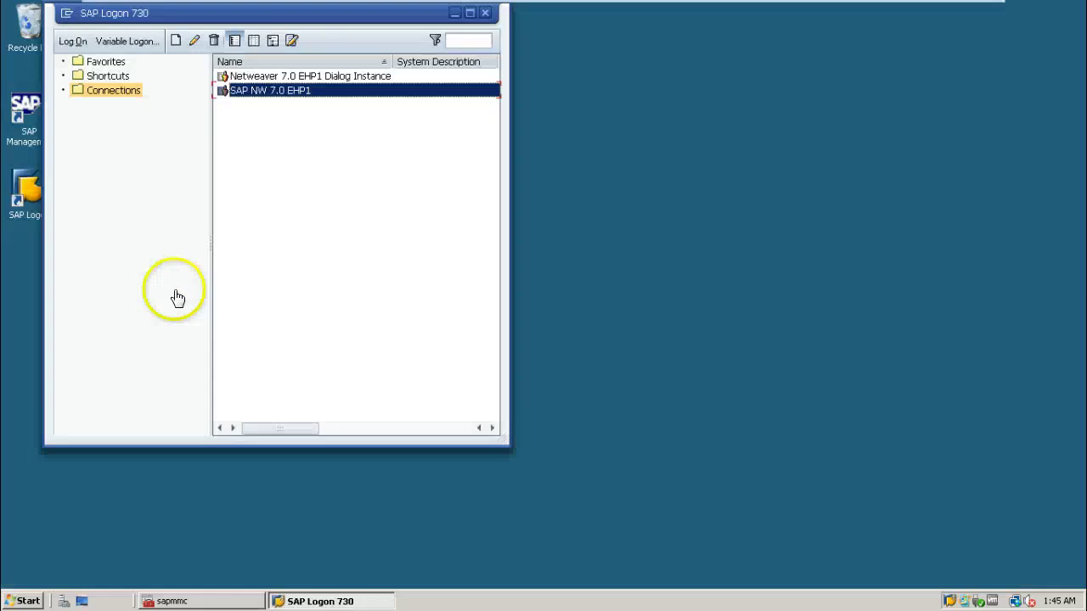
Change the Windows system date to 12 December 2013 and close the date settings
{"action": "left_click", "coordinate": [1057, 601]}
{"action": "left_click", "coordinate": [952, 571]}
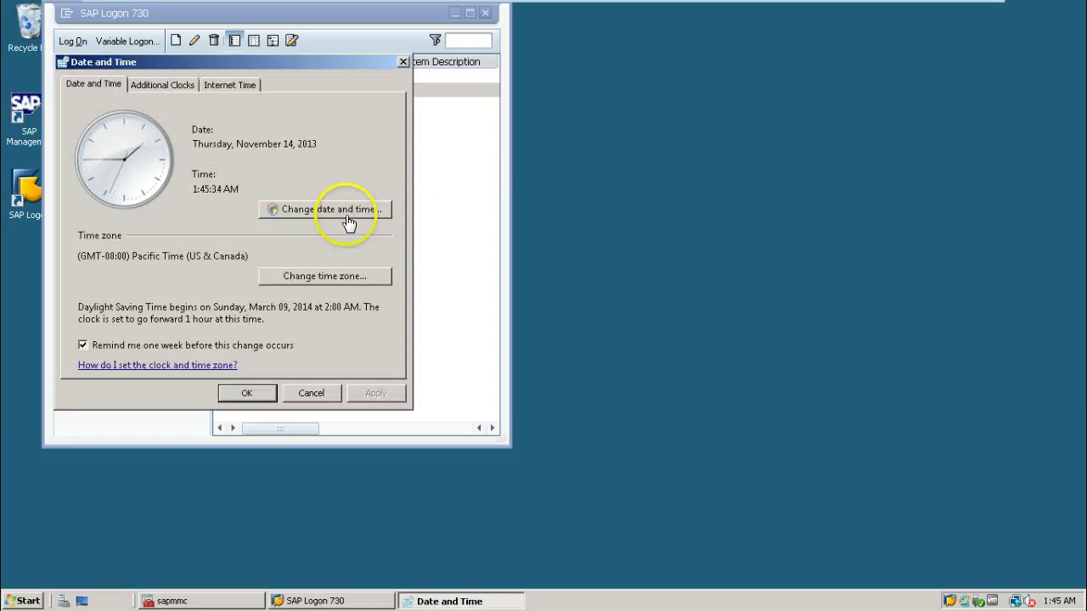
{"action": "left_click", "coordinate": [348, 212]}
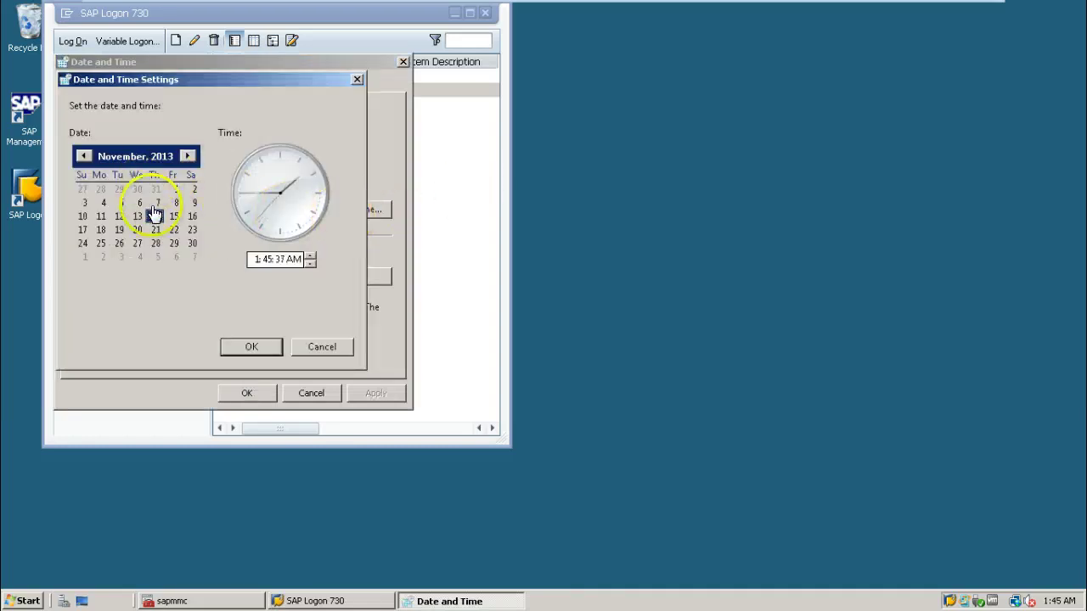
{"action": "left_click", "coordinate": [119, 216]}
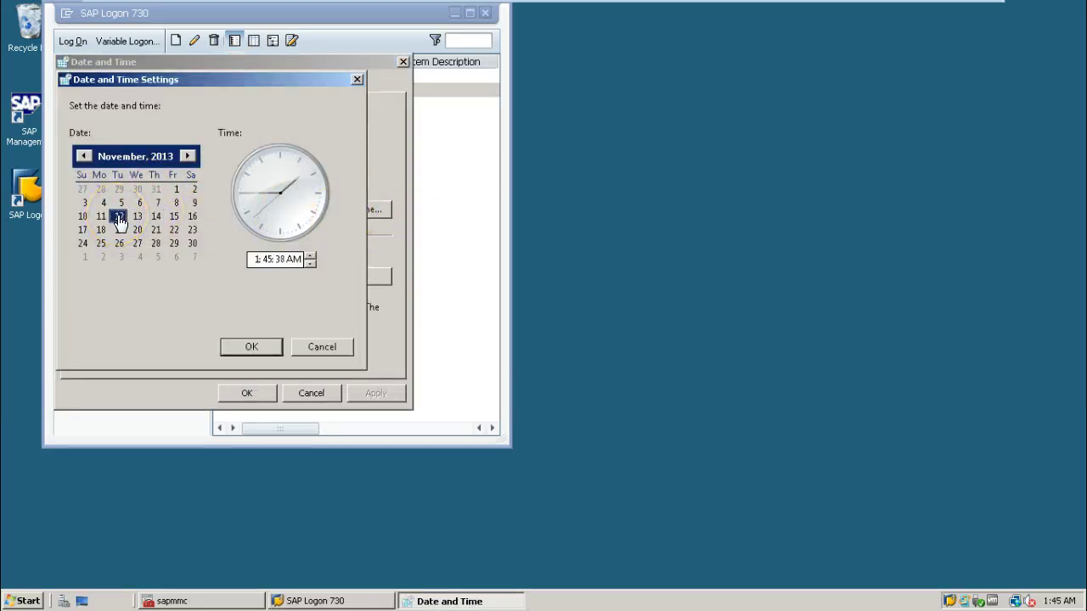
{"action": "left_click", "coordinate": [138, 158]}
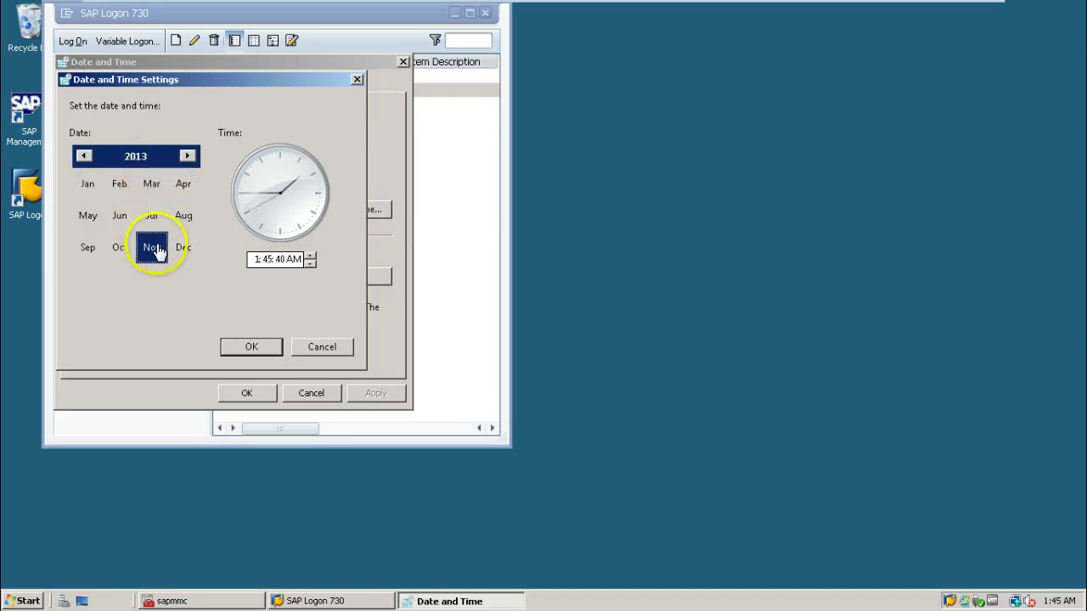
{"action": "left_click", "coordinate": [186, 248]}
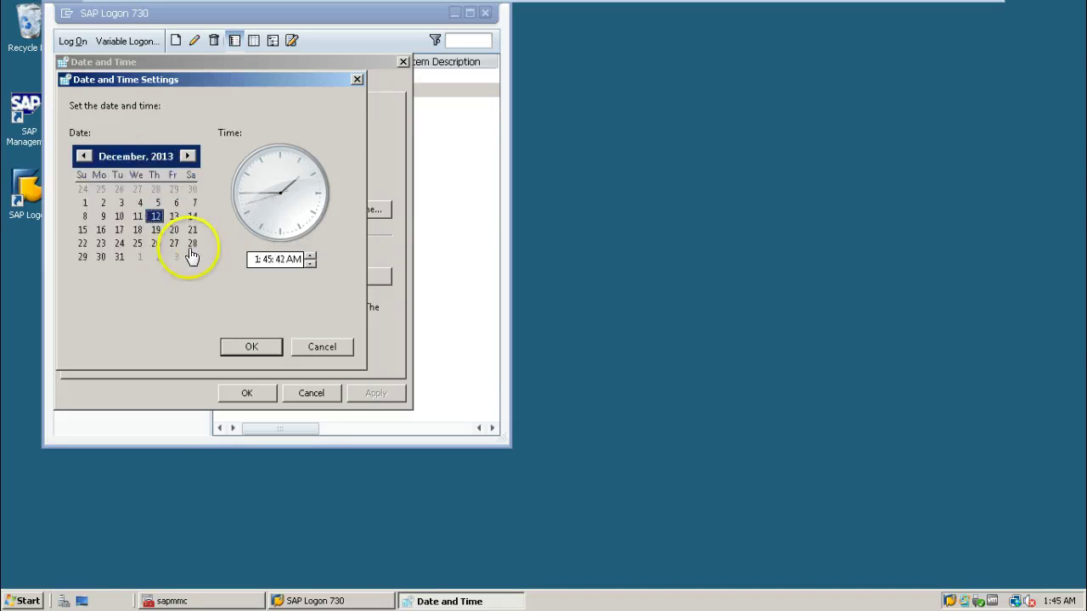
{"action": "left_click", "coordinate": [247, 350]}
{"action": "left_click", "coordinate": [245, 392]}
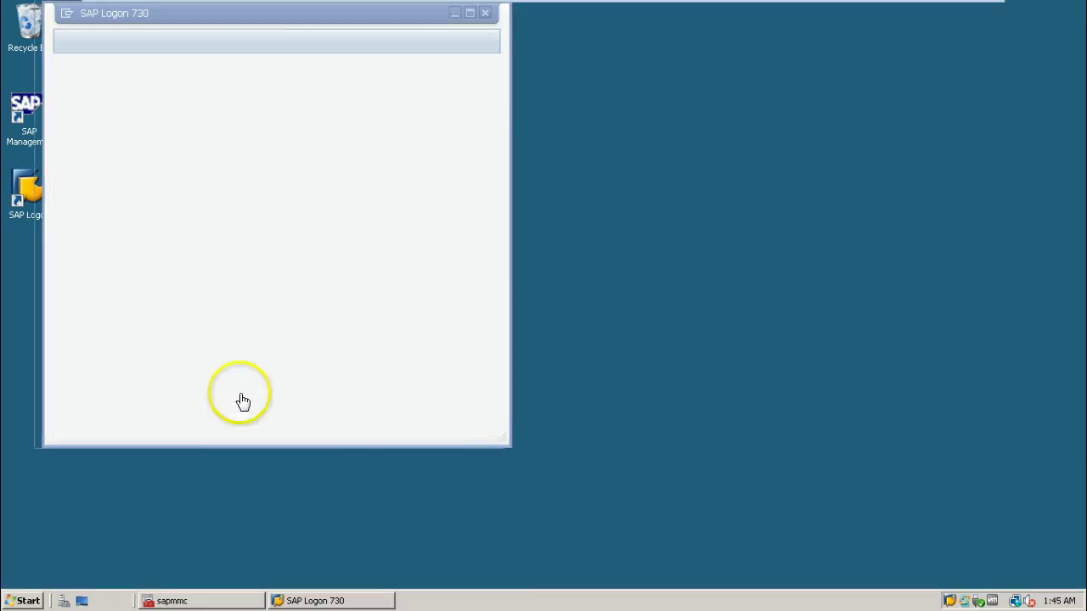
In SAP Management Console, stop all DEV instances with a Hard (SIGINT) shutdown
{"action": "left_click", "coordinate": [306, 601]}
{"action": "left_click", "coordinate": [183, 601]}
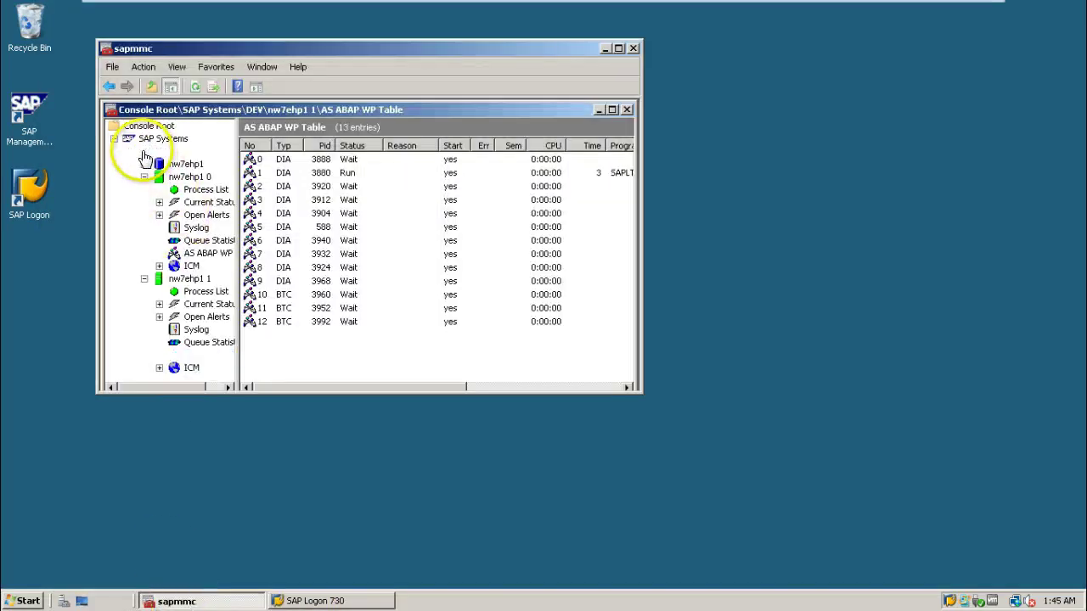
{"action": "right_click", "coordinate": [147, 153]}
{"action": "left_click", "coordinate": [170, 174]}
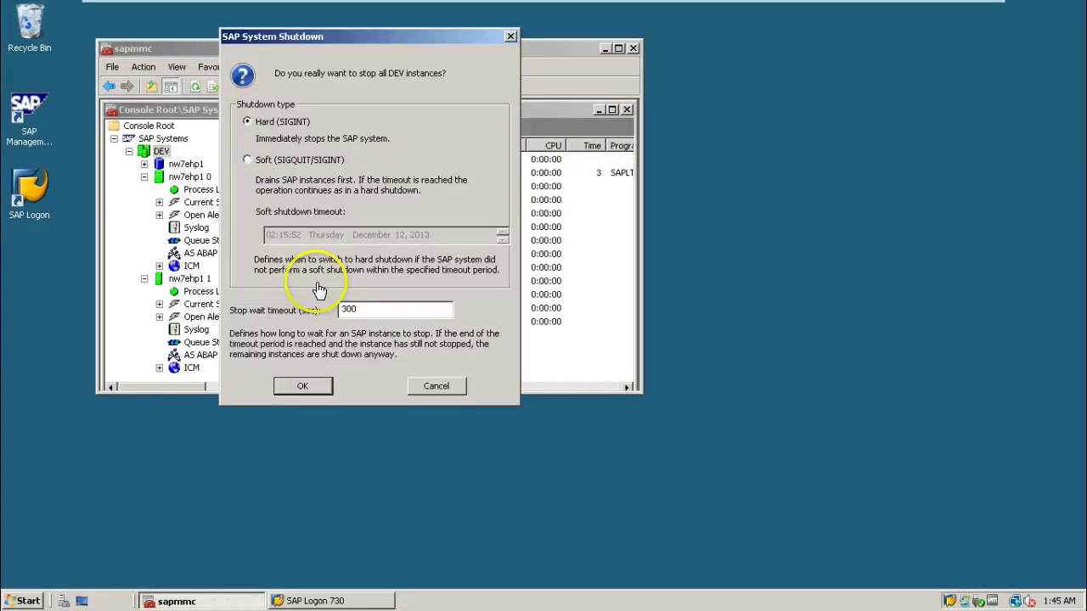
{"action": "left_click", "coordinate": [303, 394]}
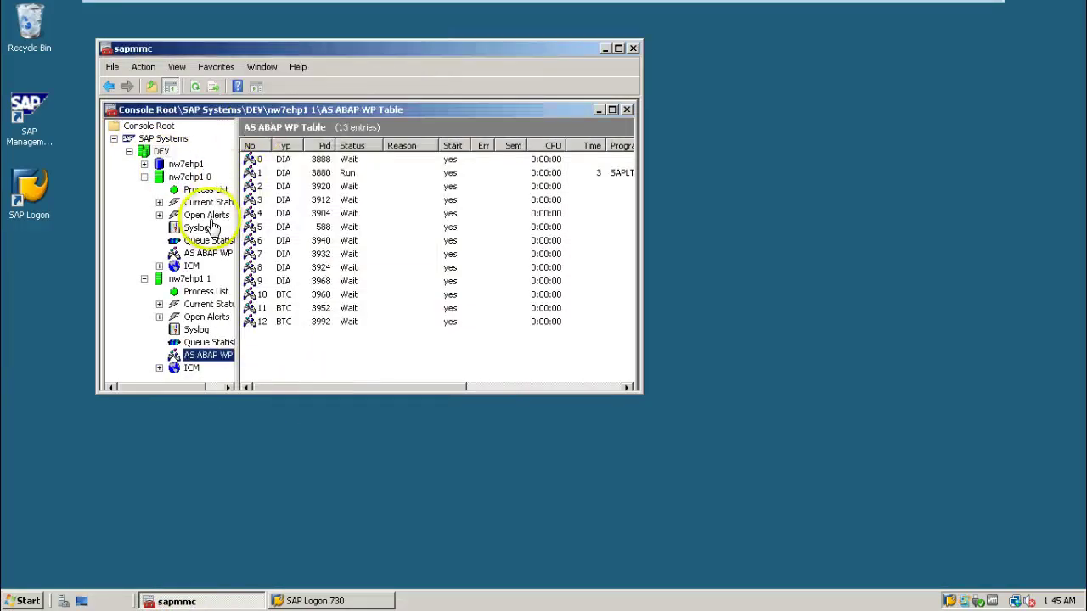
Check the Process List and AS ABAP WP Table of instances nw7ehp1 1 and nw7ehp1 0
{"action": "left_click", "coordinate": [195, 86]}
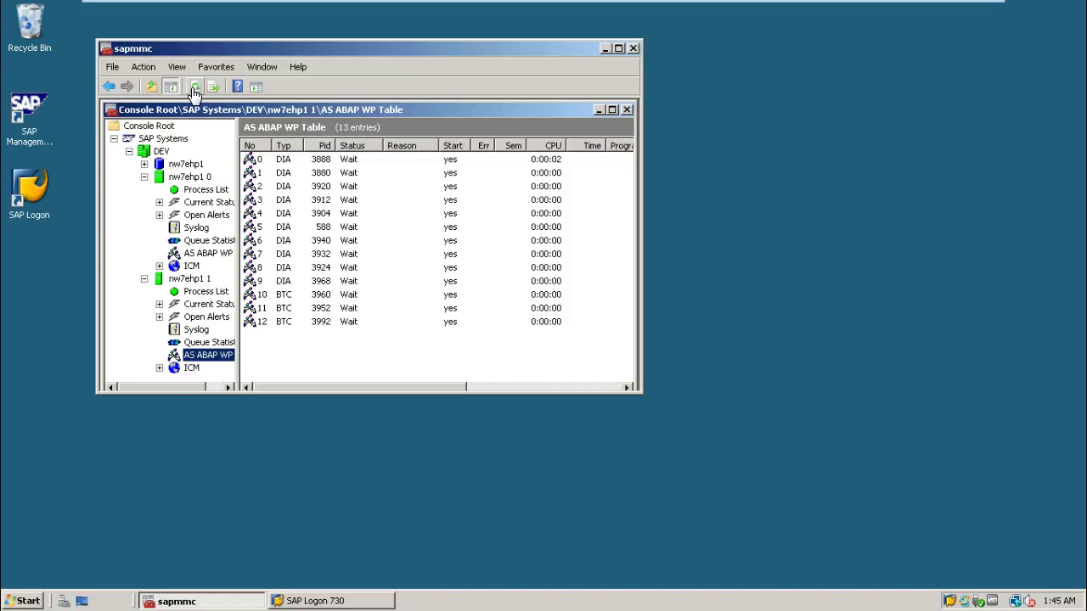
{"action": "left_click", "coordinate": [195, 86]}
{"action": "left_click", "coordinate": [145, 279]}
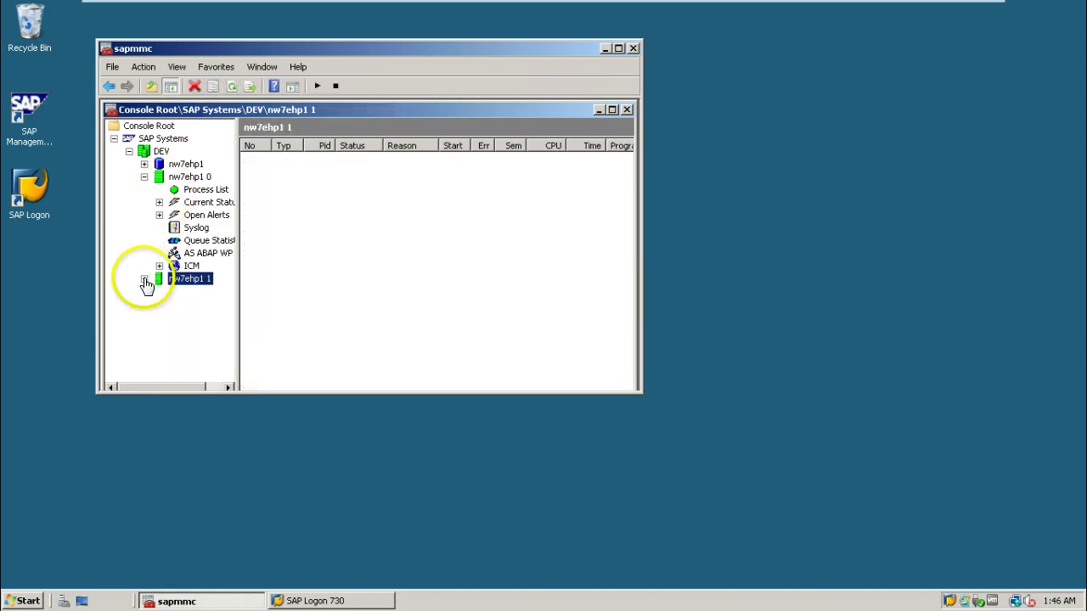
{"action": "left_click", "coordinate": [144, 177]}
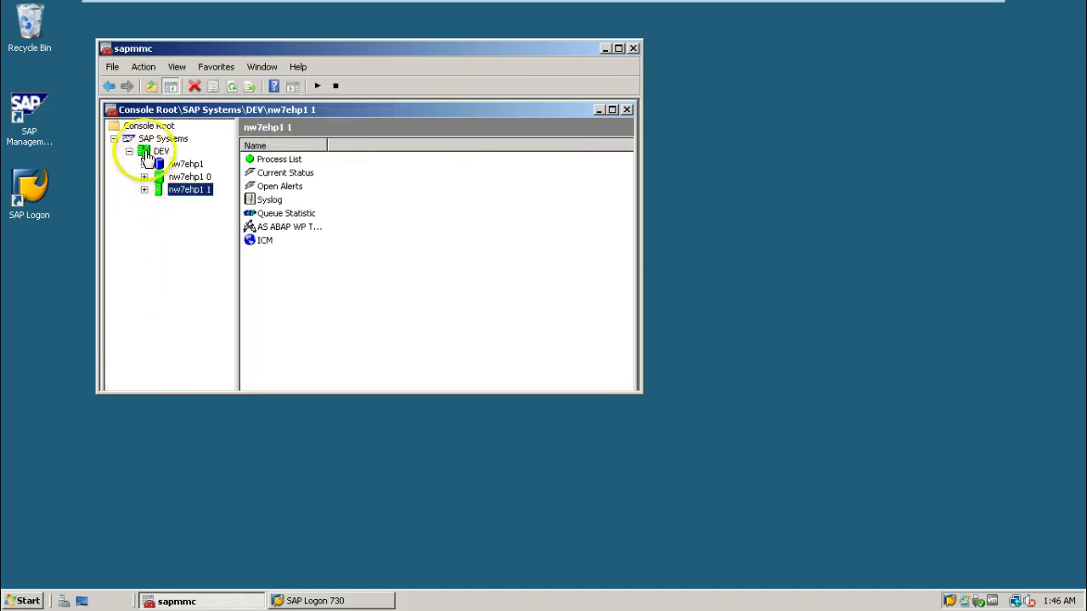
{"action": "left_click", "coordinate": [144, 190]}
{"action": "left_click", "coordinate": [200, 202]}
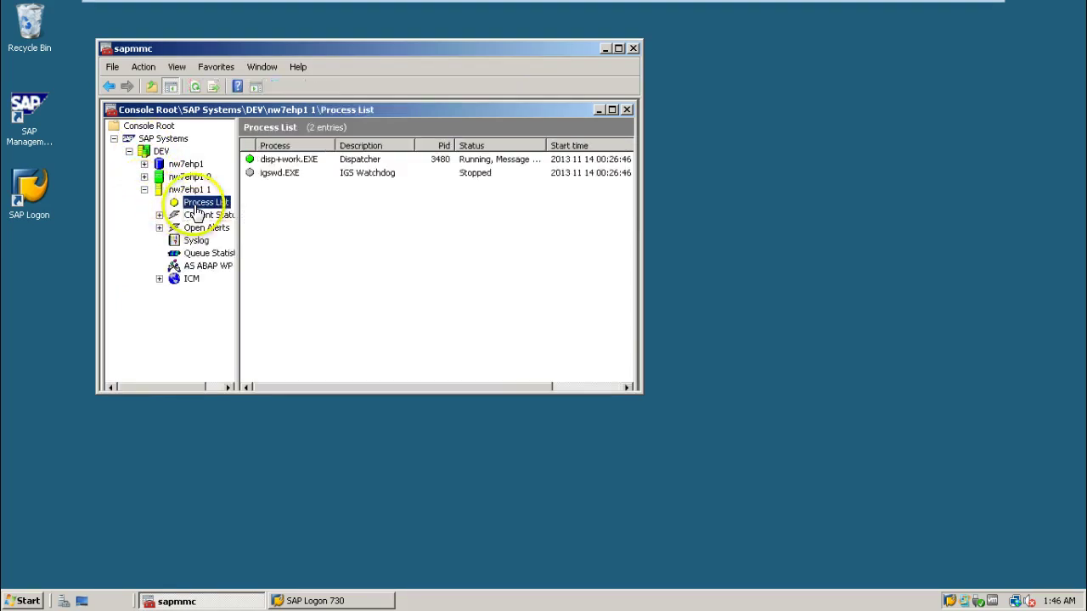
{"action": "left_click", "coordinate": [145, 177]}
{"action": "left_click", "coordinate": [209, 202]}
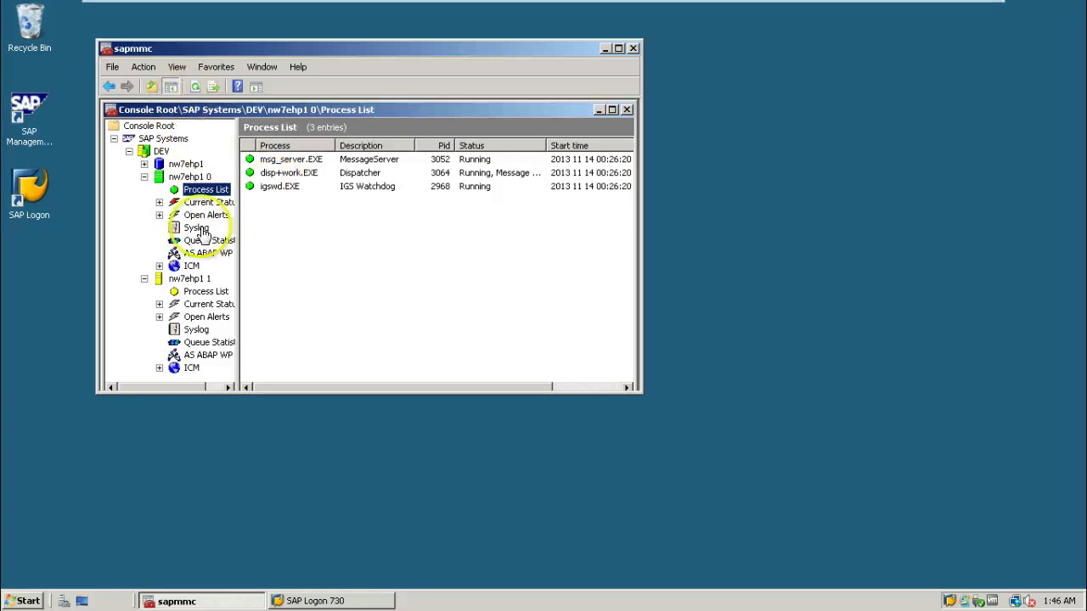
{"action": "left_click", "coordinate": [208, 355]}
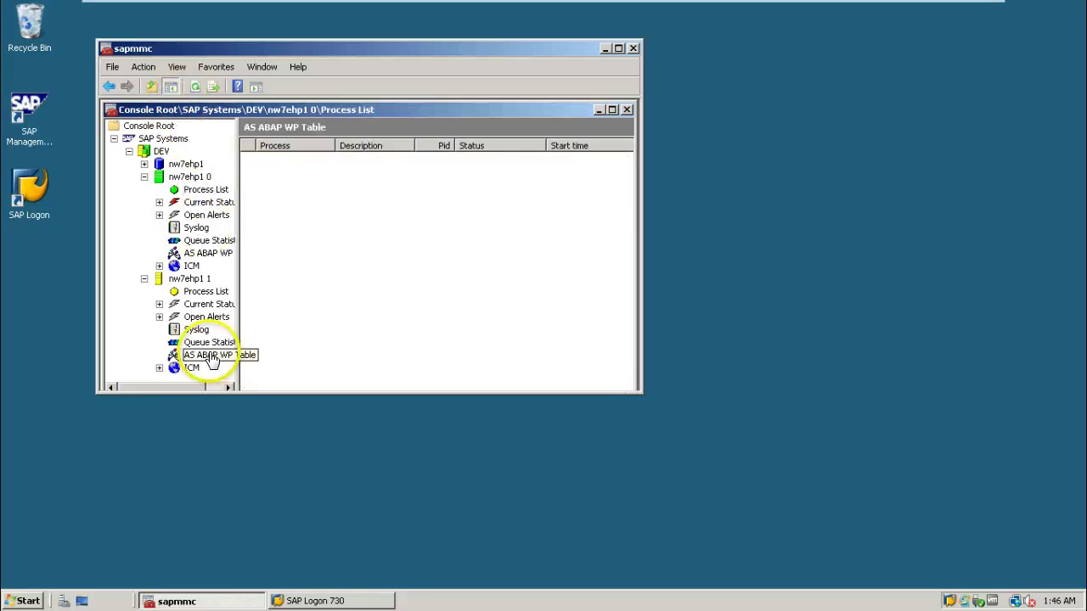
{"action": "left_click", "coordinate": [206, 291]}
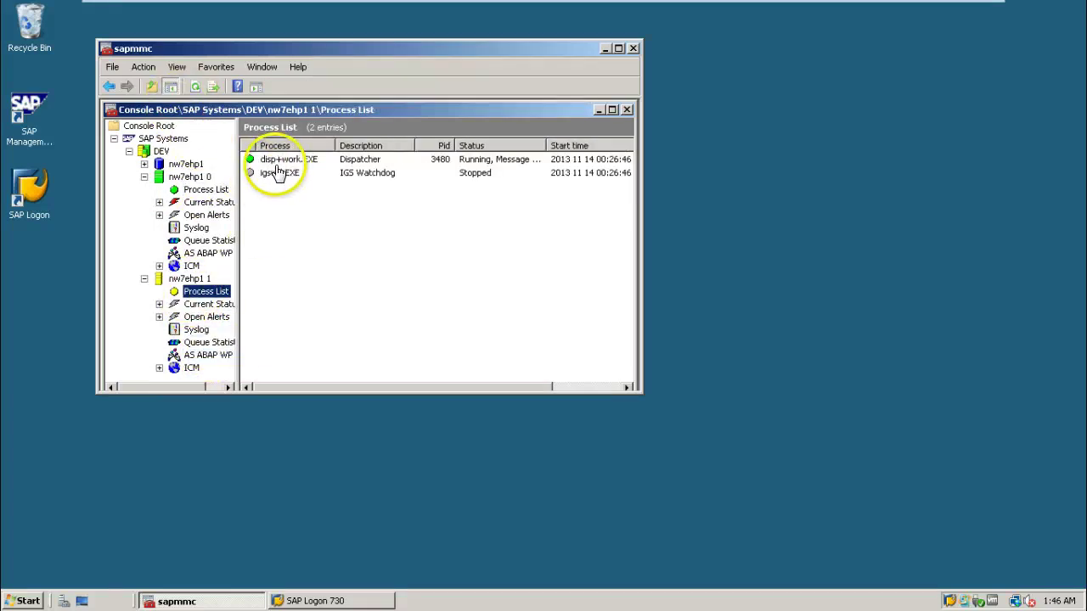
{"action": "left_click", "coordinate": [206, 189]}
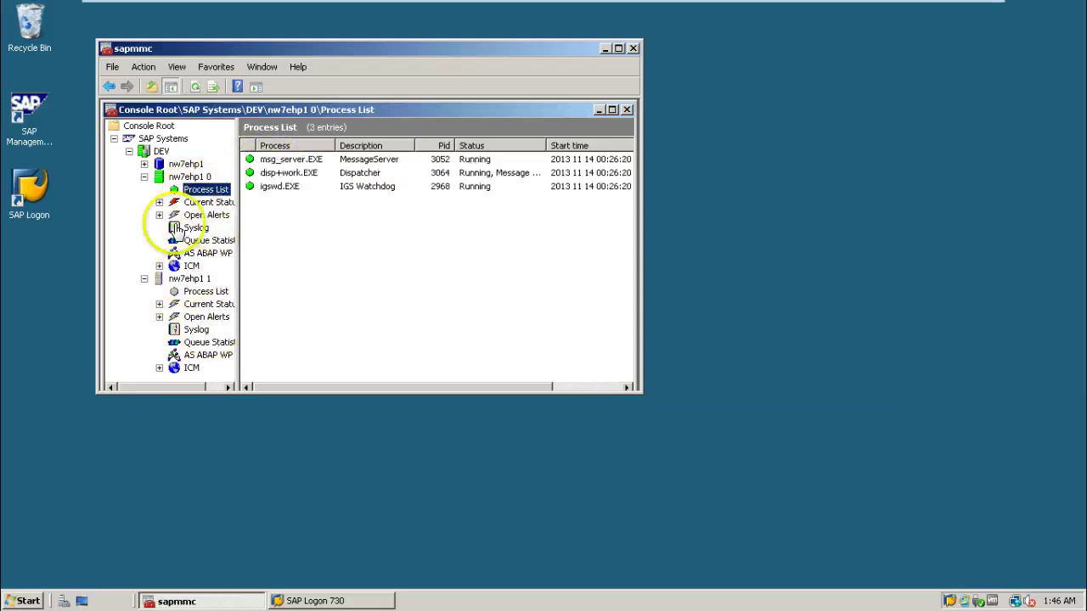
{"action": "left_click", "coordinate": [214, 256]}
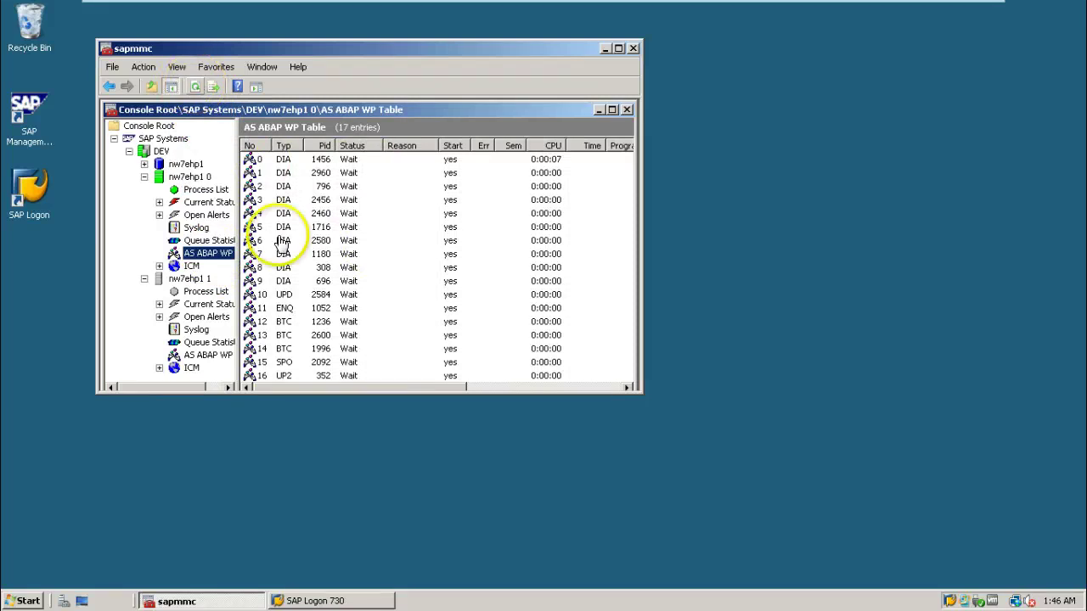
Keep refreshing nw7ehp1 0's processes, finding its WP table still listing 17 waiting processes
{"action": "left_click", "coordinate": [195, 87]}
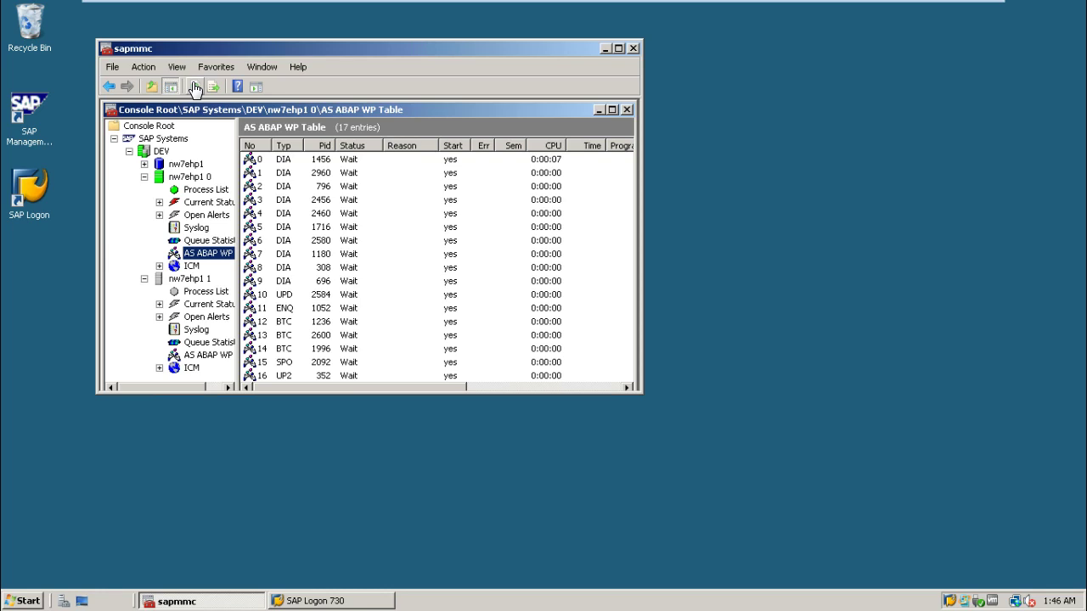
{"action": "left_click", "coordinate": [202, 189]}
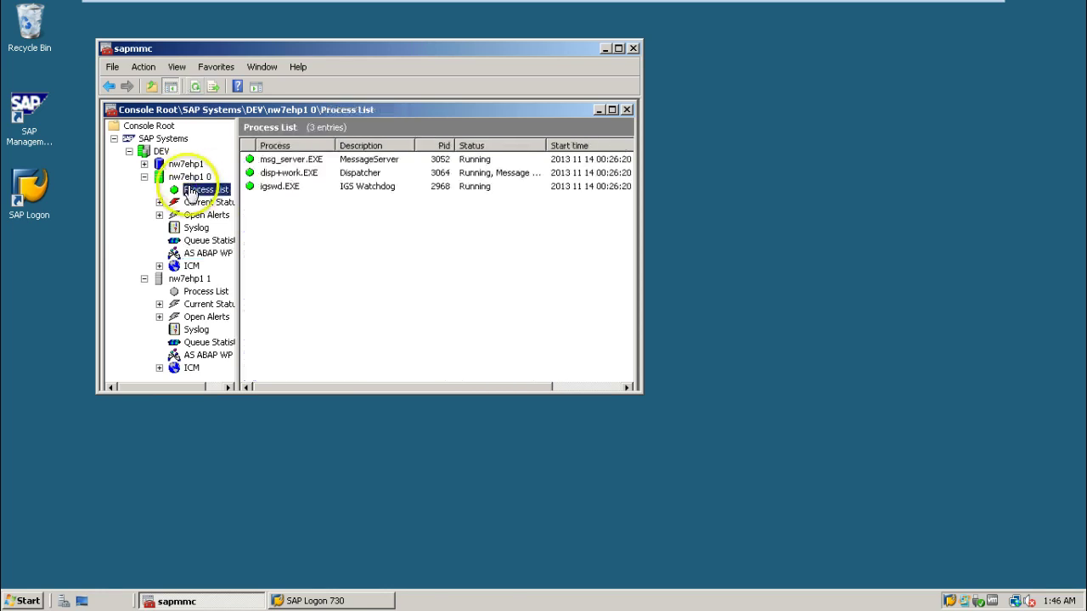
{"action": "left_click", "coordinate": [189, 254]}
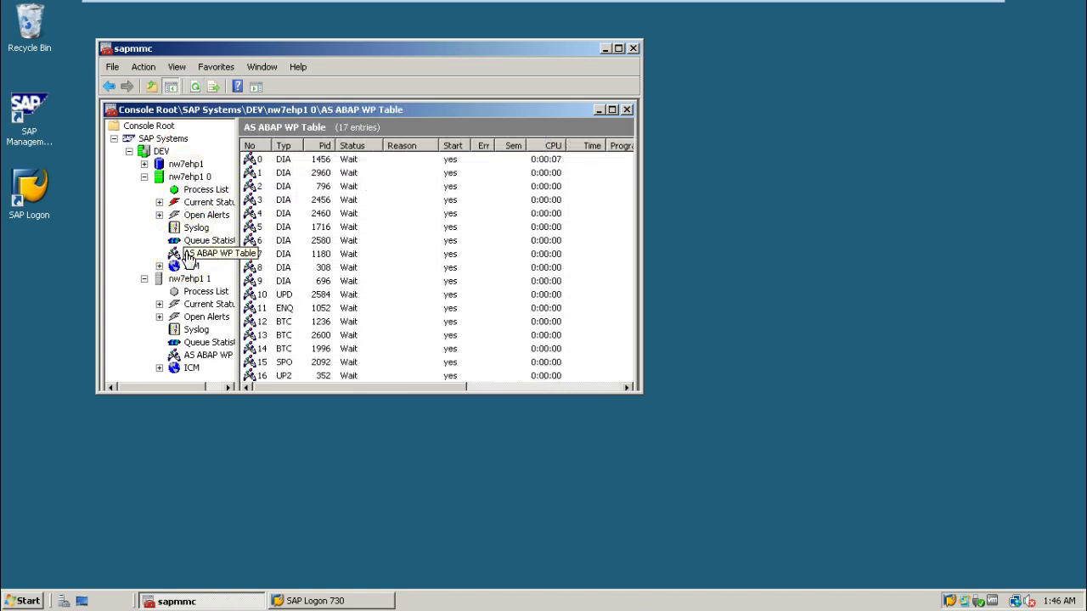
{"action": "left_click", "coordinate": [194, 87]}
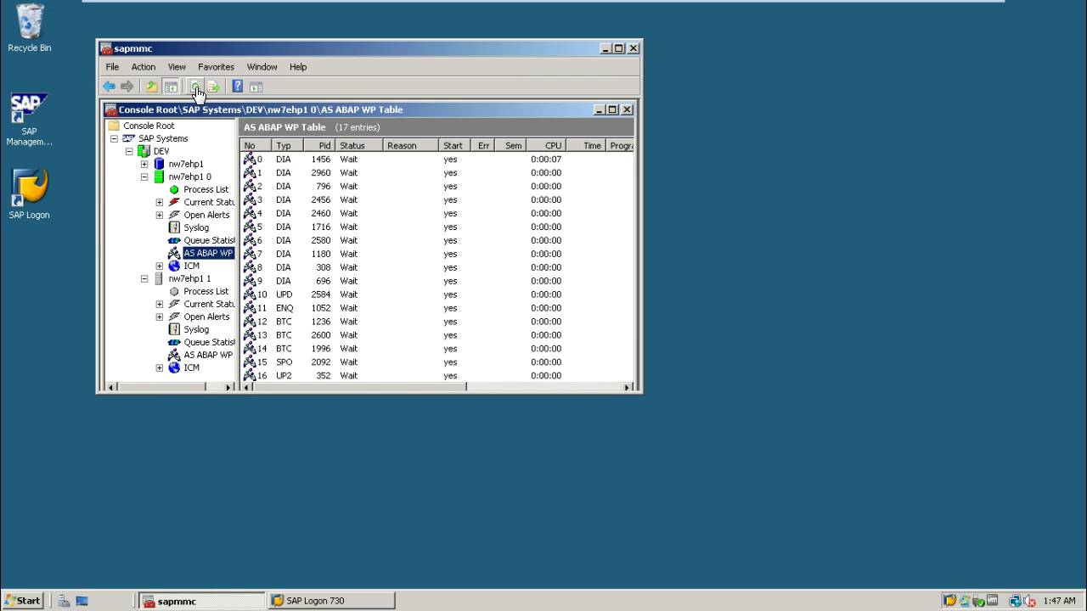
{"action": "left_click", "coordinate": [196, 93]}
{"action": "left_click", "coordinate": [182, 191]}
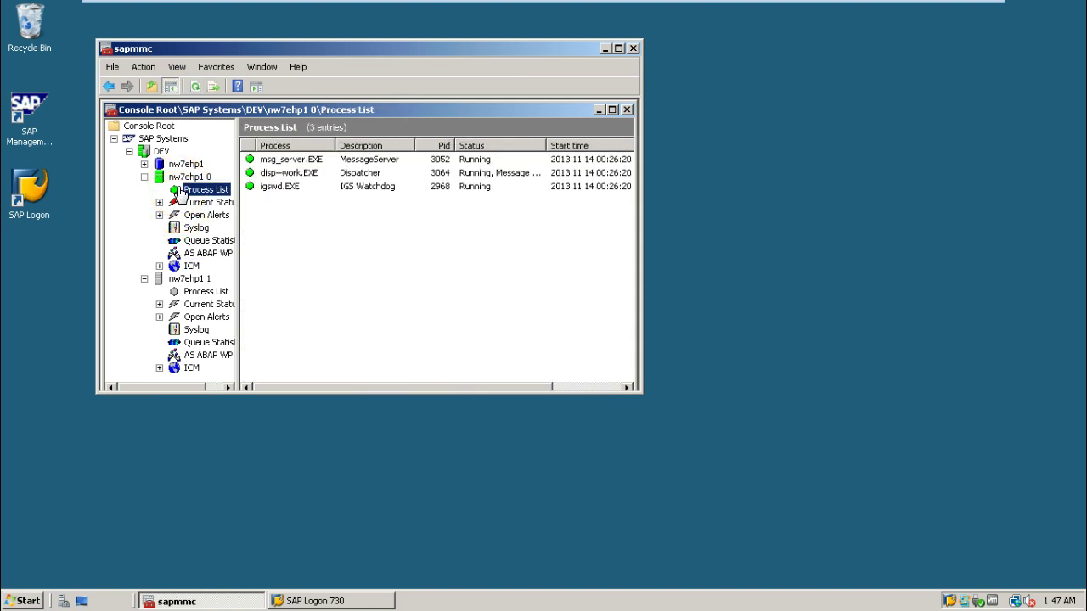
{"action": "left_click", "coordinate": [196, 254]}
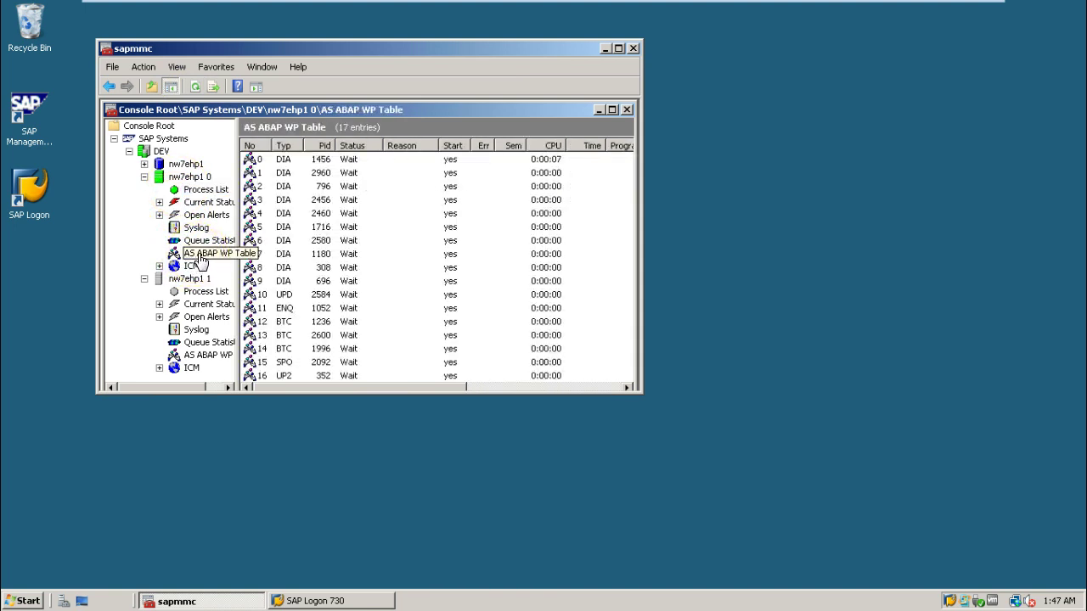
{"action": "left_click", "coordinate": [194, 88]}
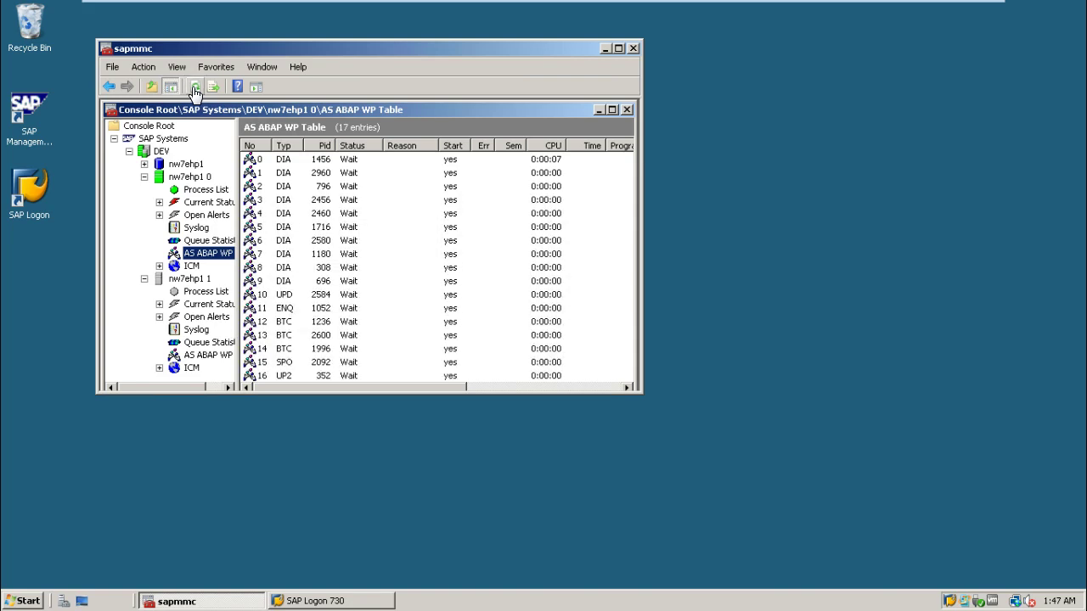
{"action": "left_click", "coordinate": [196, 88]}
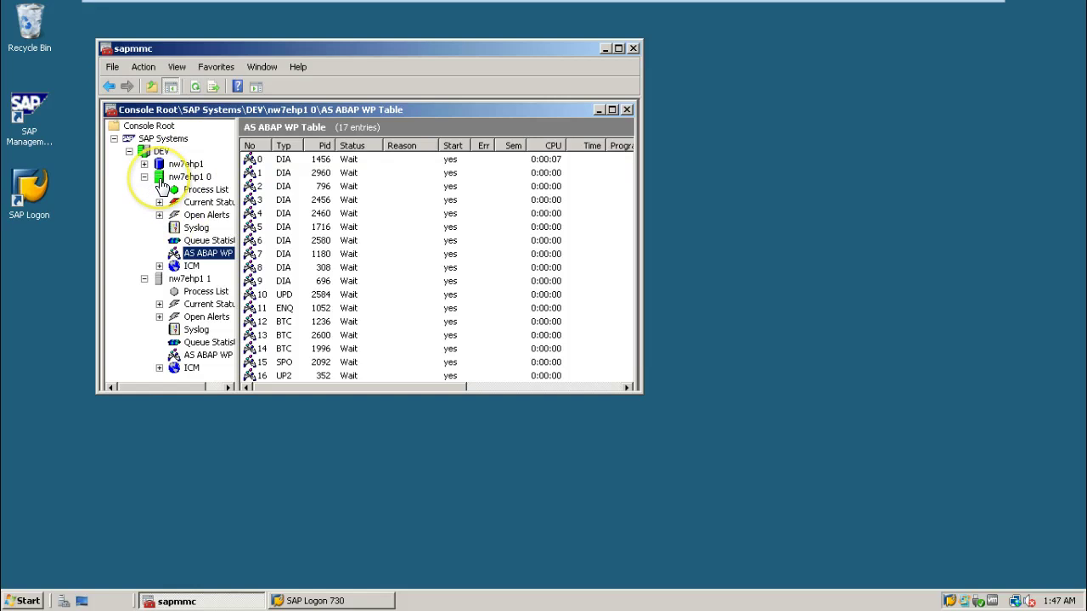
Stop instance nw7ehp1 0 from its context menu with a Hard (SIGINT) shutdown
{"action": "right_click", "coordinate": [161, 180]}
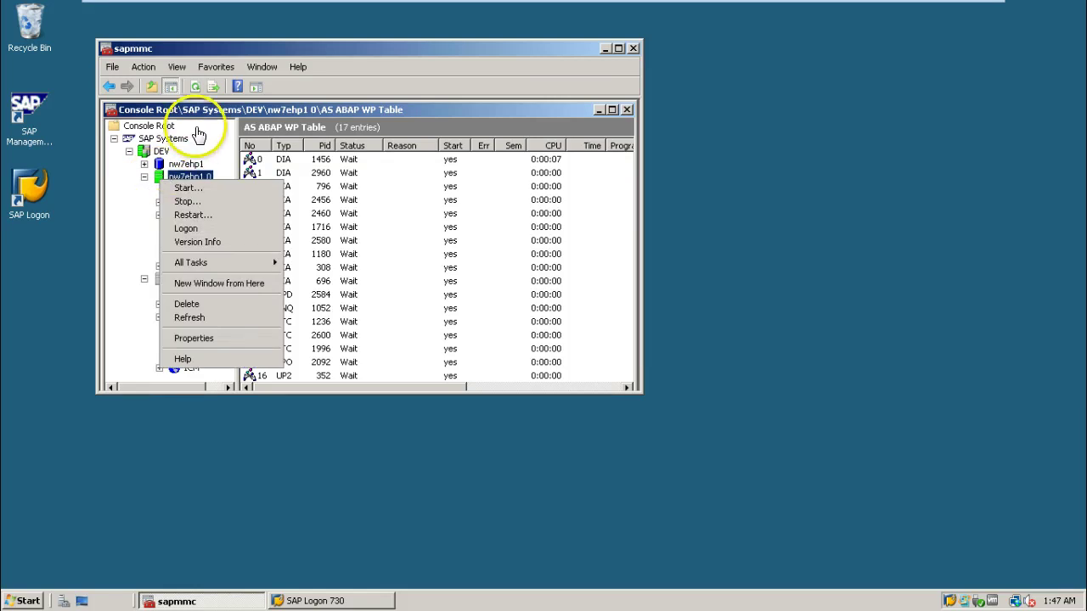
{"action": "left_click", "coordinate": [292, 53]}
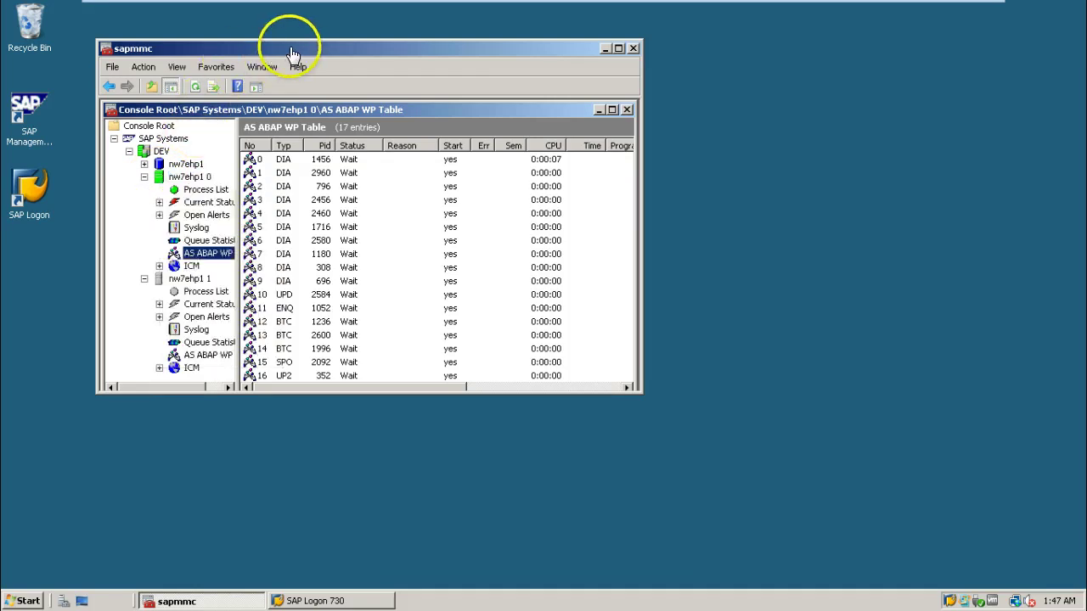
{"action": "right_click", "coordinate": [161, 178]}
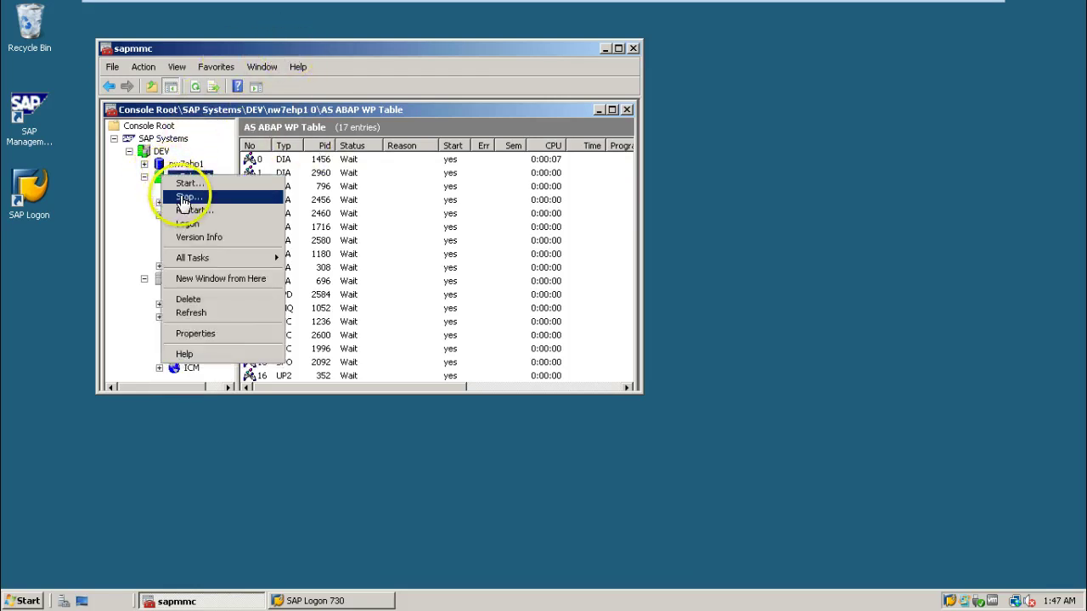
{"action": "left_click", "coordinate": [184, 199]}
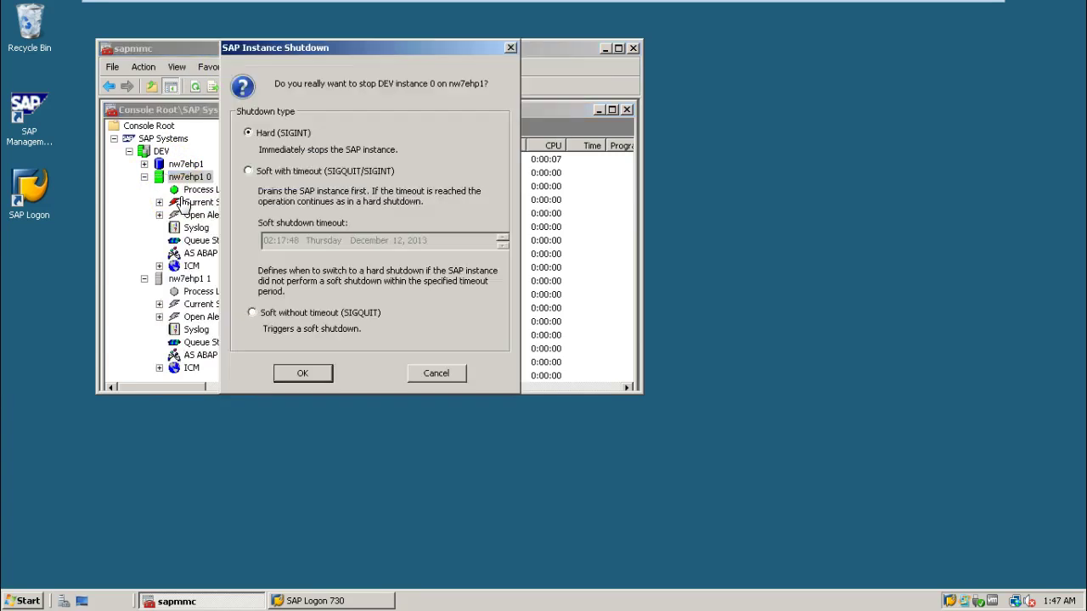
{"action": "left_click", "coordinate": [299, 374]}
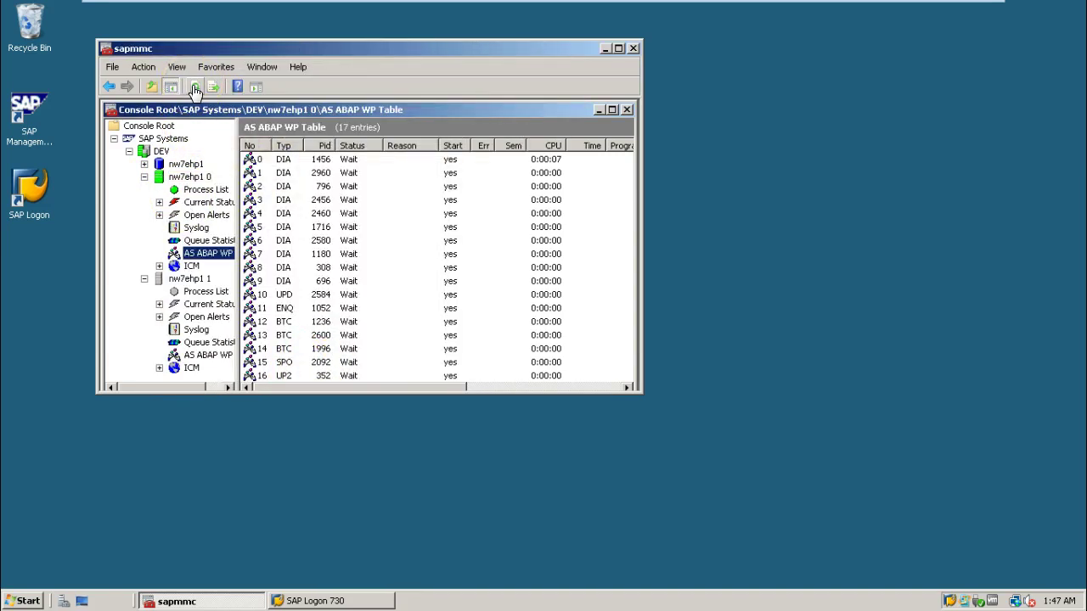
Refresh nw7ehp1 0's process list until message server, dispatcher and IGS watchdog show stopped
{"action": "left_click", "coordinate": [194, 88]}
{"action": "left_click", "coordinate": [194, 87]}
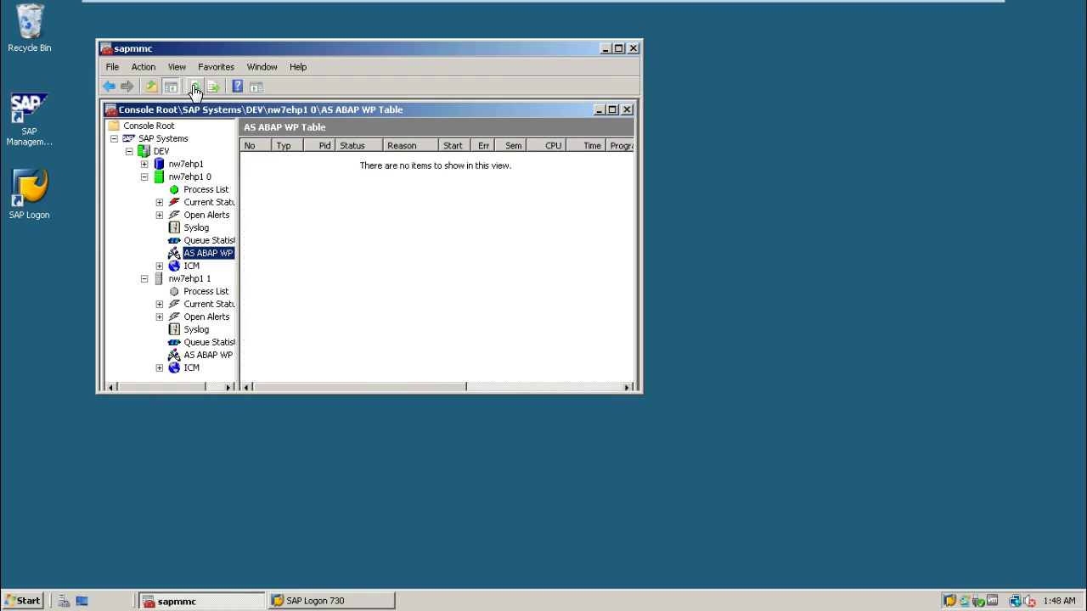
{"action": "left_click", "coordinate": [204, 189]}
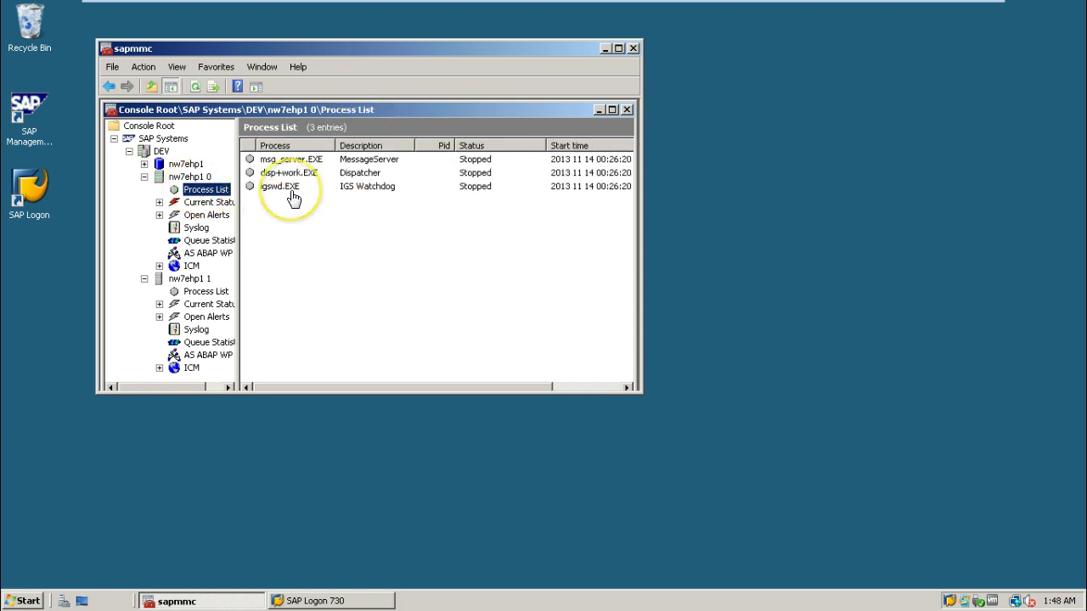
{"action": "left_click", "coordinate": [197, 87]}
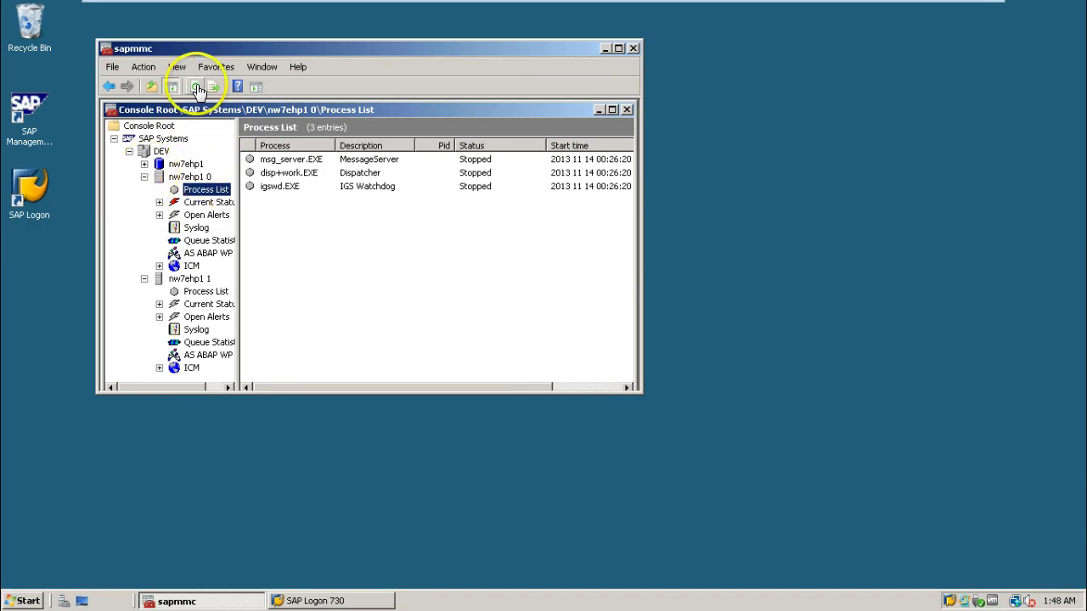
{"action": "left_click", "coordinate": [144, 177]}
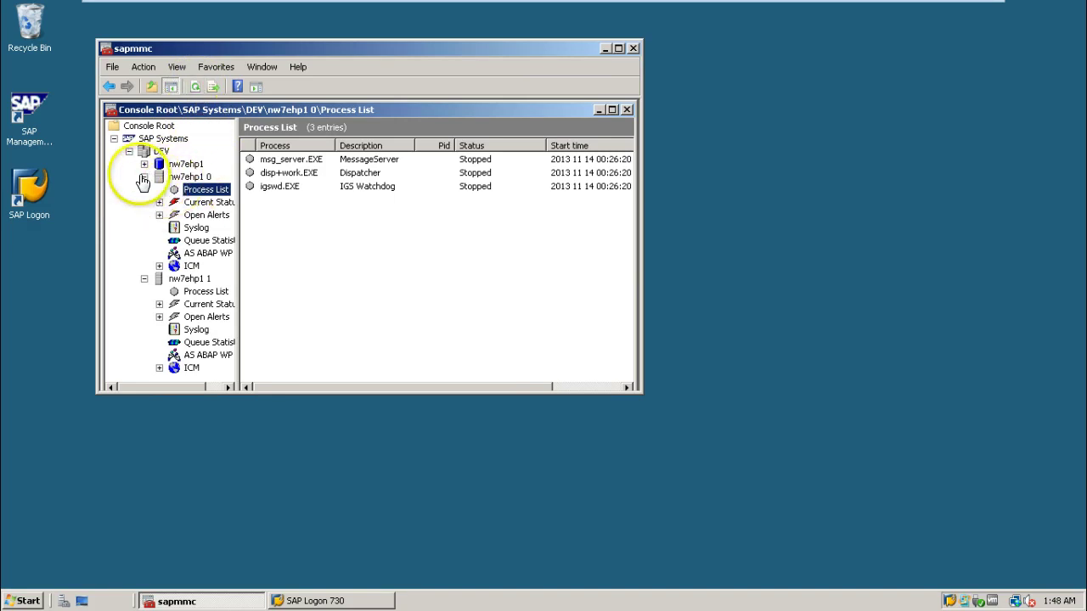
Collapse the nw7ehp1 1 and SAP Systems tree nodes and bring SAP Logon forward
{"action": "left_click", "coordinate": [144, 189]}
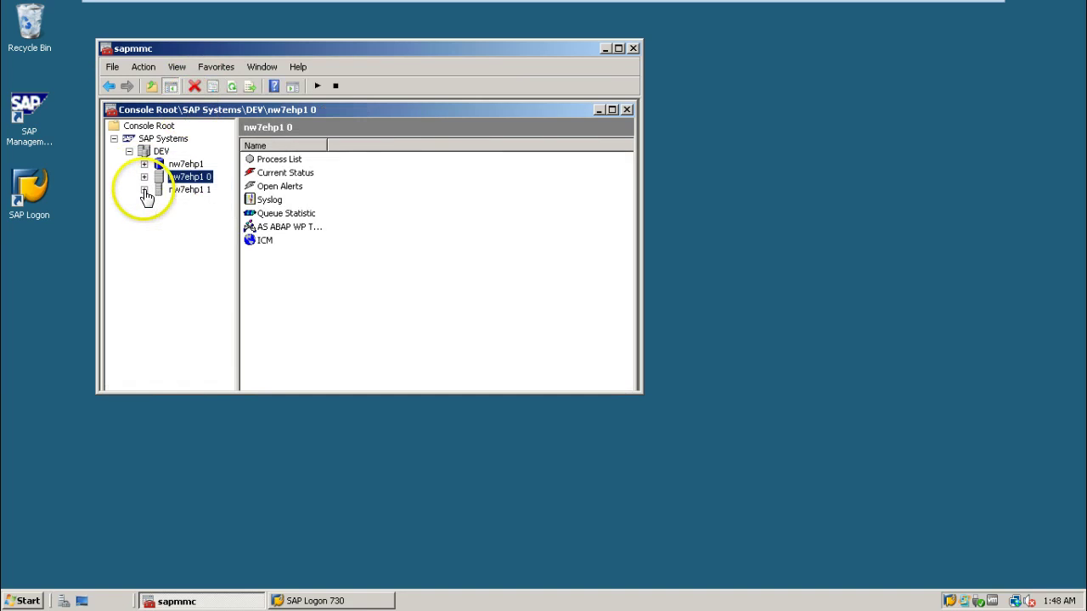
{"action": "left_click", "coordinate": [114, 138]}
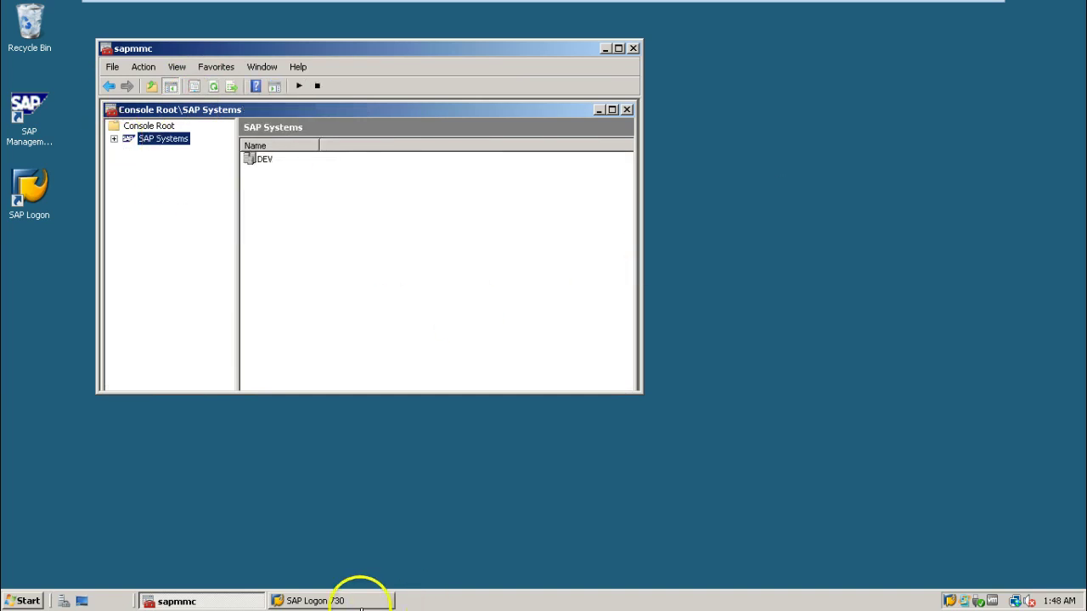
{"action": "left_click", "coordinate": [352, 603]}
{"action": "left_click", "coordinate": [353, 603]}
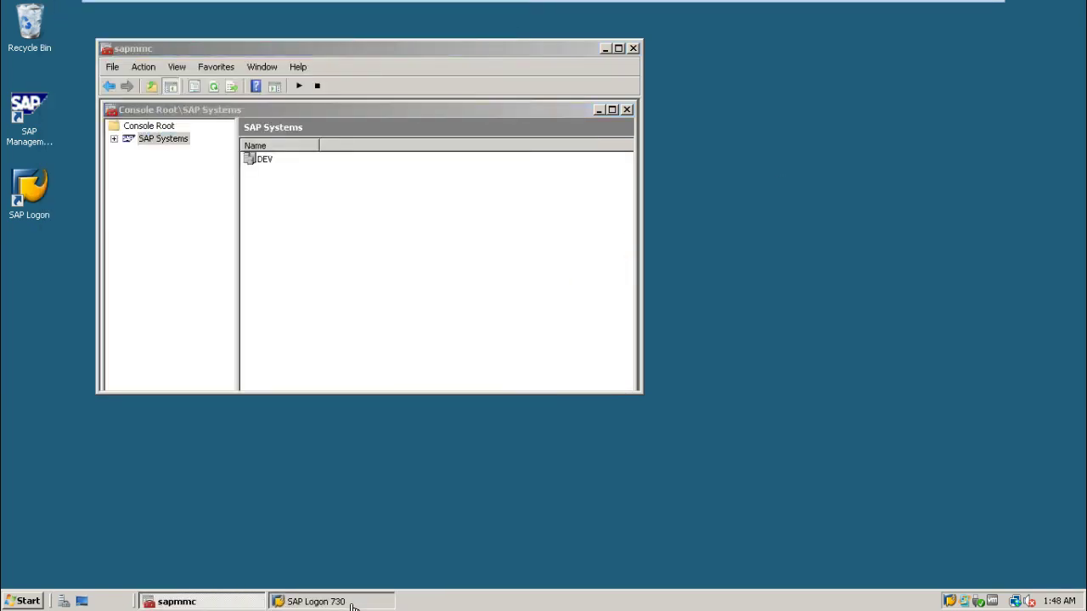
{"action": "left_click", "coordinate": [353, 603]}
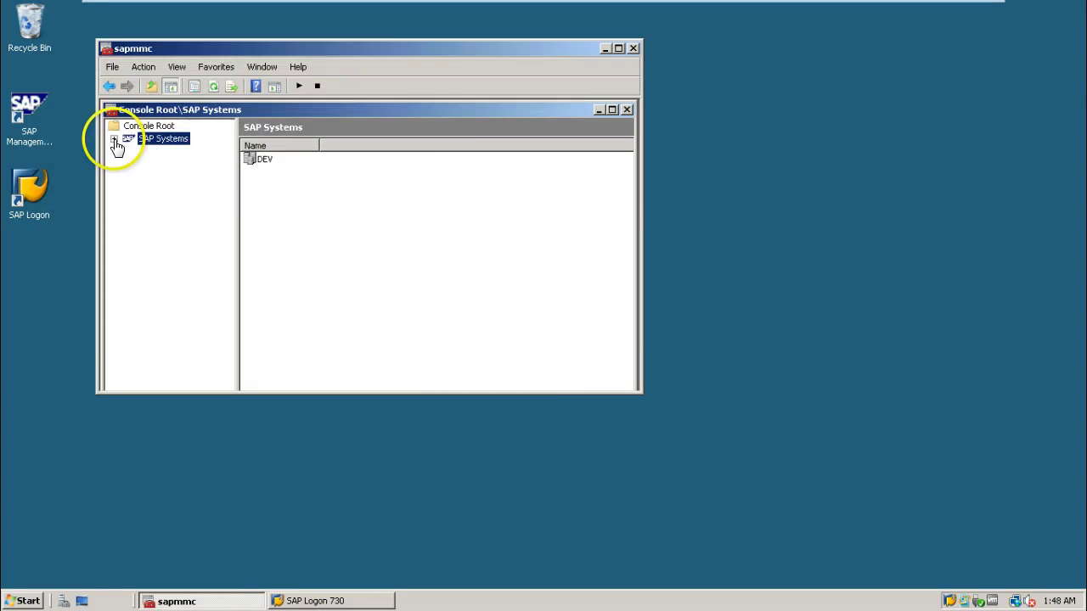
Start the whole DEV system, accepting the 300-second start timeout
{"action": "left_click", "coordinate": [114, 140]}
{"action": "left_click", "coordinate": [128, 151]}
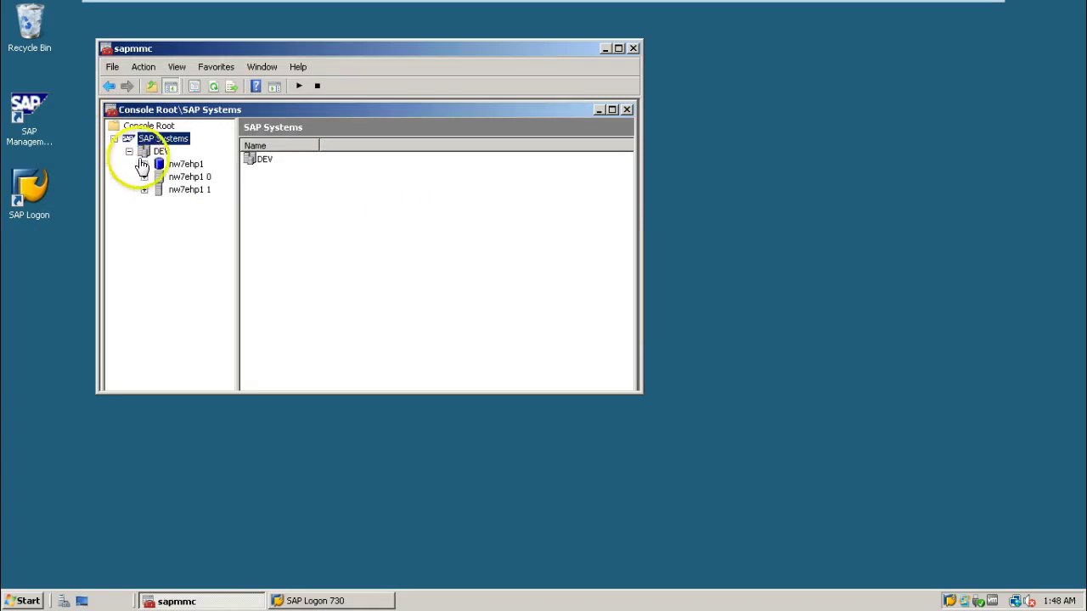
{"action": "left_click", "coordinate": [145, 154]}
{"action": "right_click", "coordinate": [145, 158]}
{"action": "left_click", "coordinate": [170, 161]}
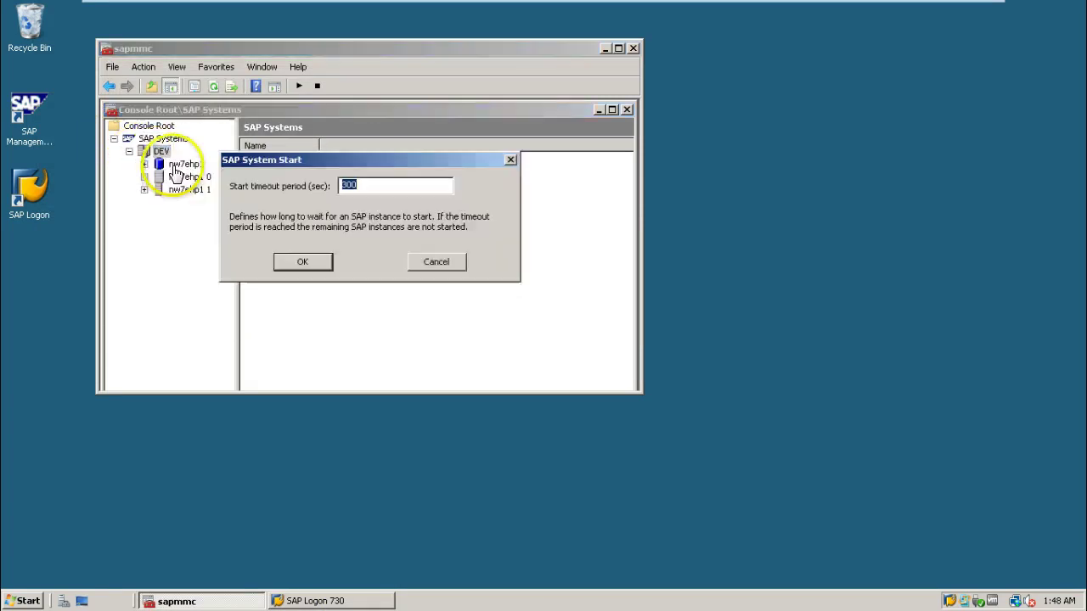
{"action": "left_click", "coordinate": [311, 265]}
Expand both instances and show the AS ABAP WP Table of nw7ehp1 0
{"action": "left_click", "coordinate": [145, 177]}
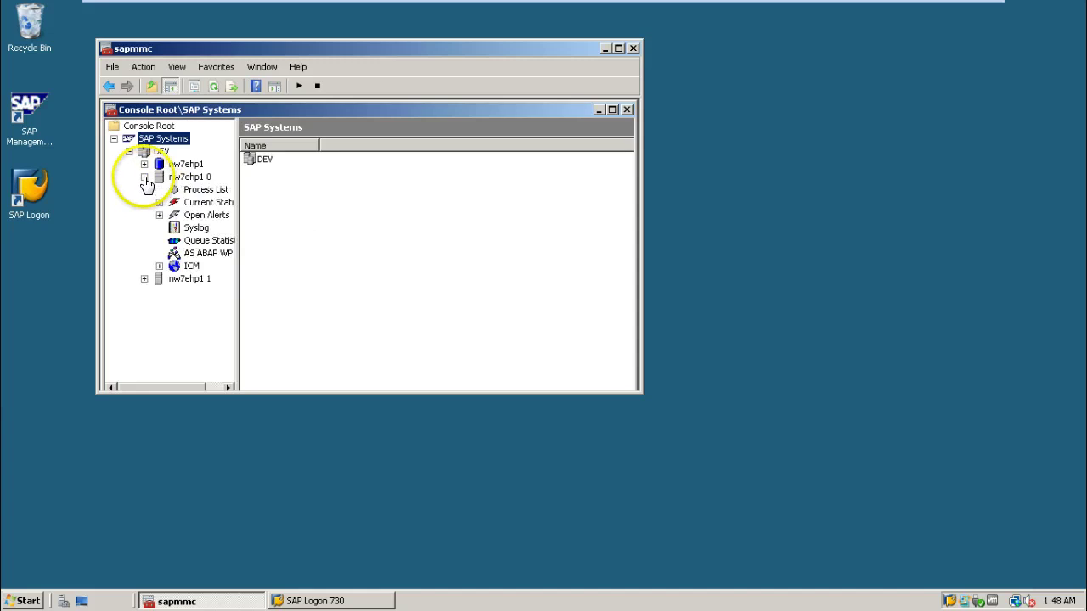
{"action": "left_click", "coordinate": [145, 278]}
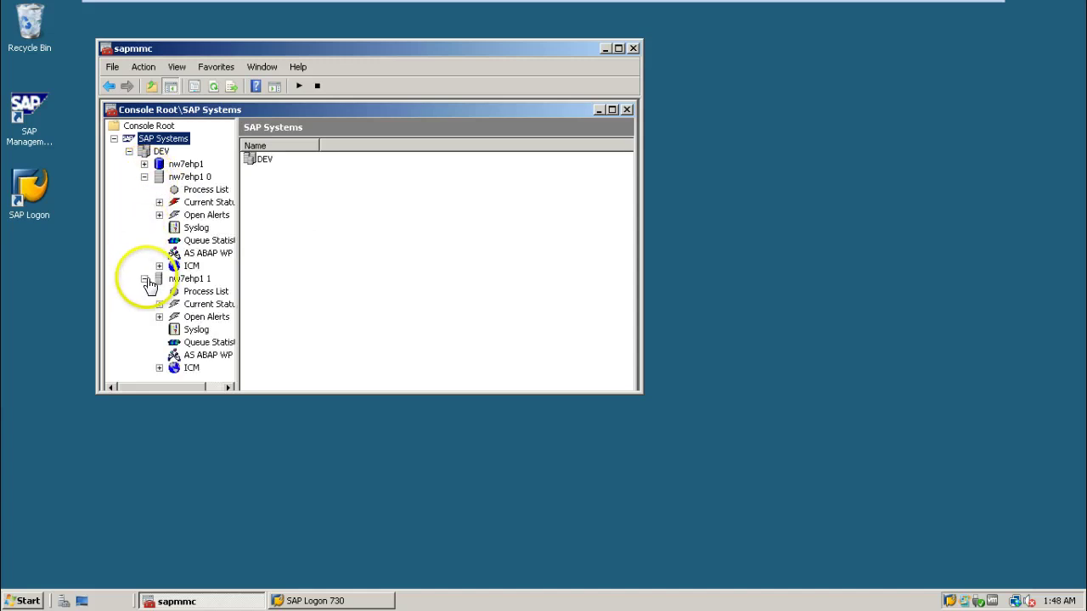
{"action": "left_click", "coordinate": [206, 253]}
Refresh until nw7ehp1 0 lists 17 waiting work processes, then check nw7ehp1 1's process list
{"action": "left_click", "coordinate": [196, 89]}
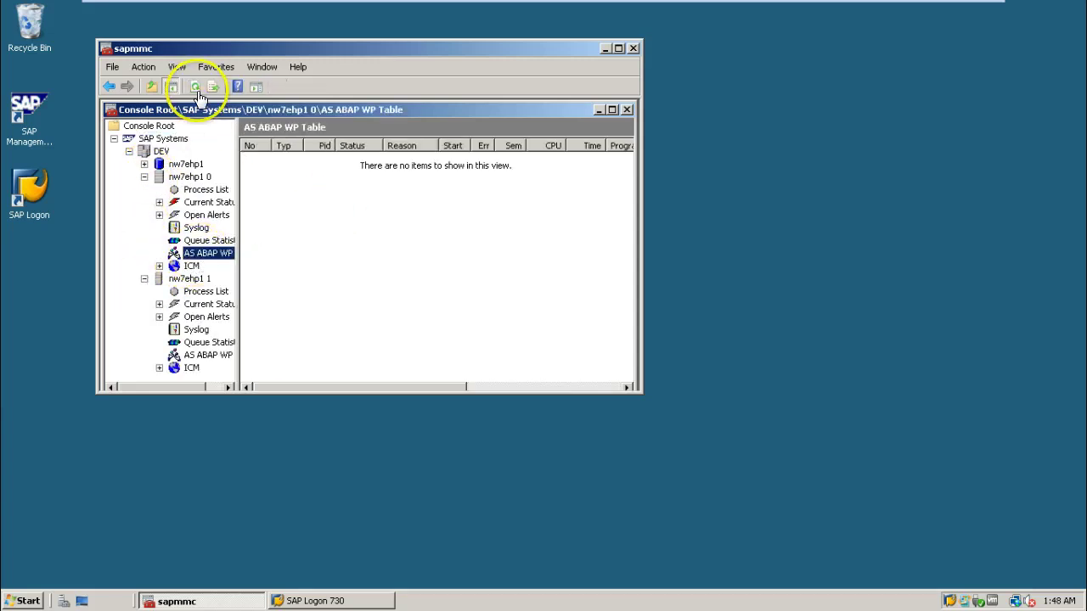
{"action": "left_click", "coordinate": [196, 88]}
{"action": "left_click", "coordinate": [196, 89]}
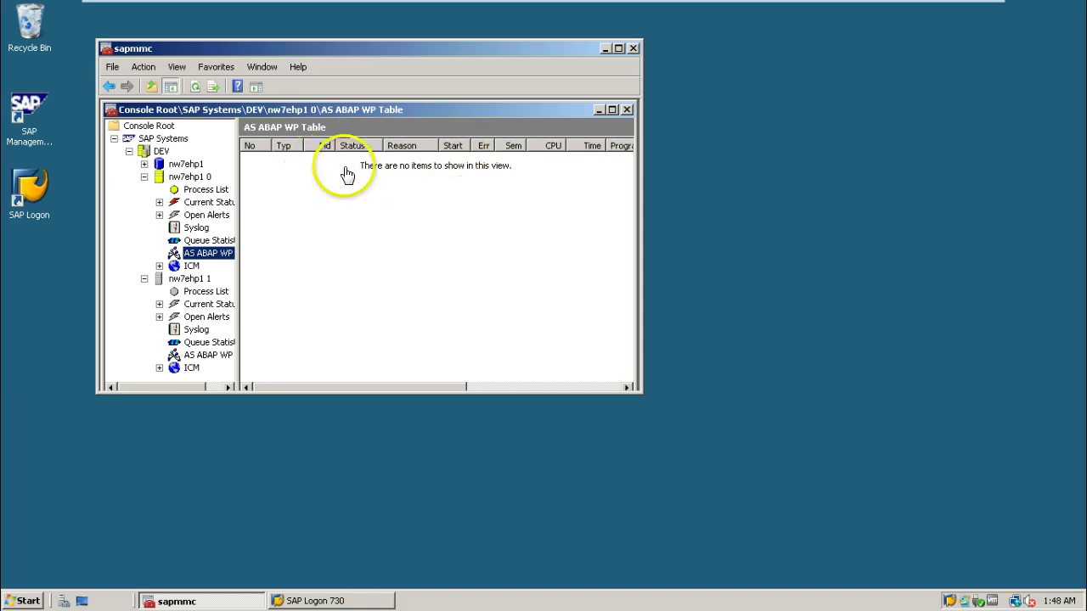
{"action": "left_click", "coordinate": [201, 188]}
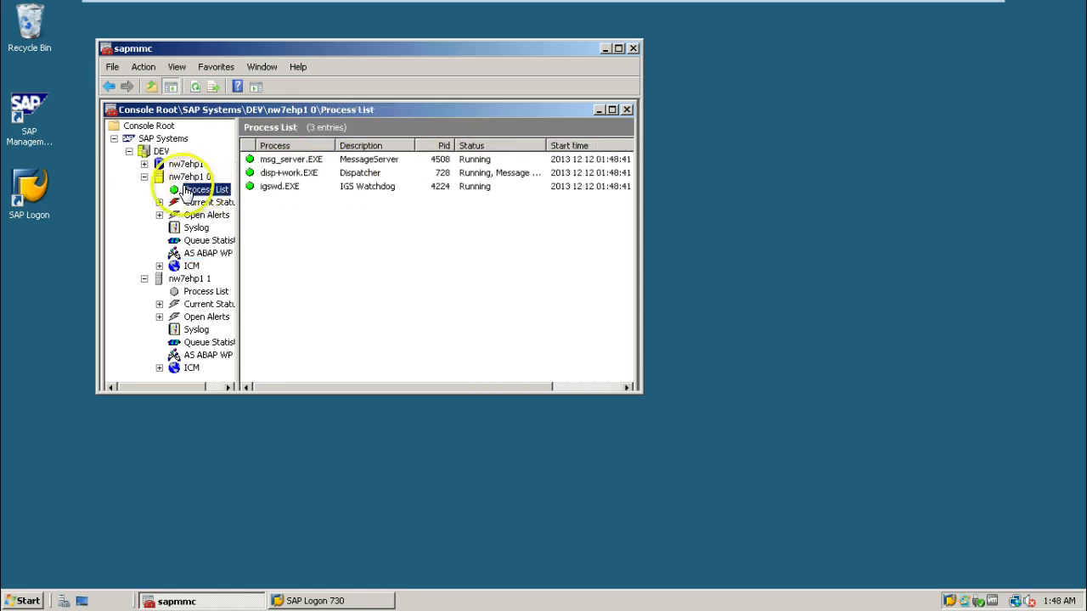
{"action": "left_click", "coordinate": [210, 254]}
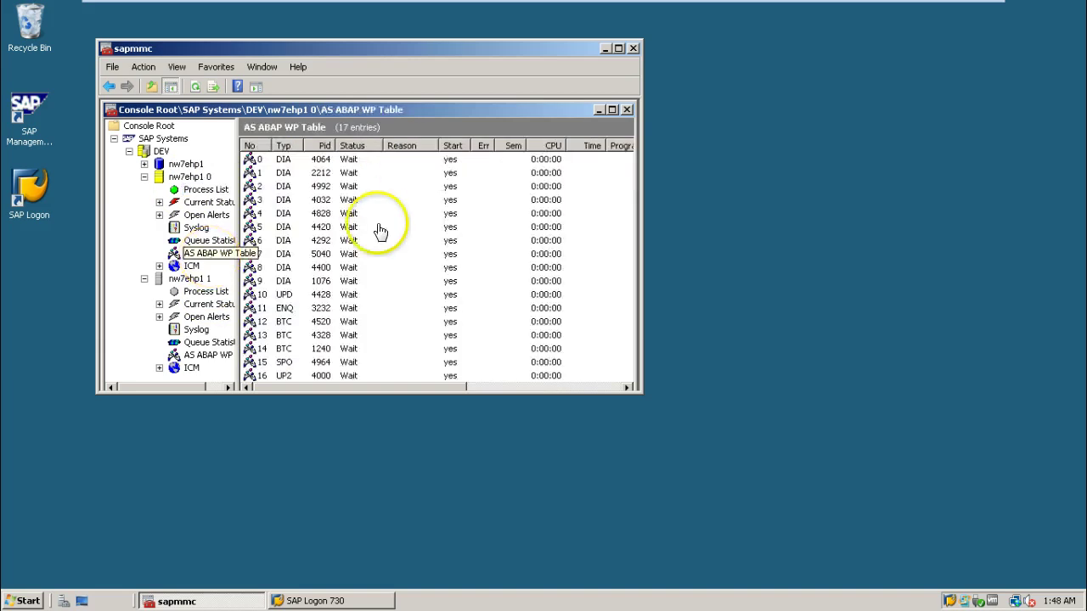
{"action": "left_click", "coordinate": [205, 292]}
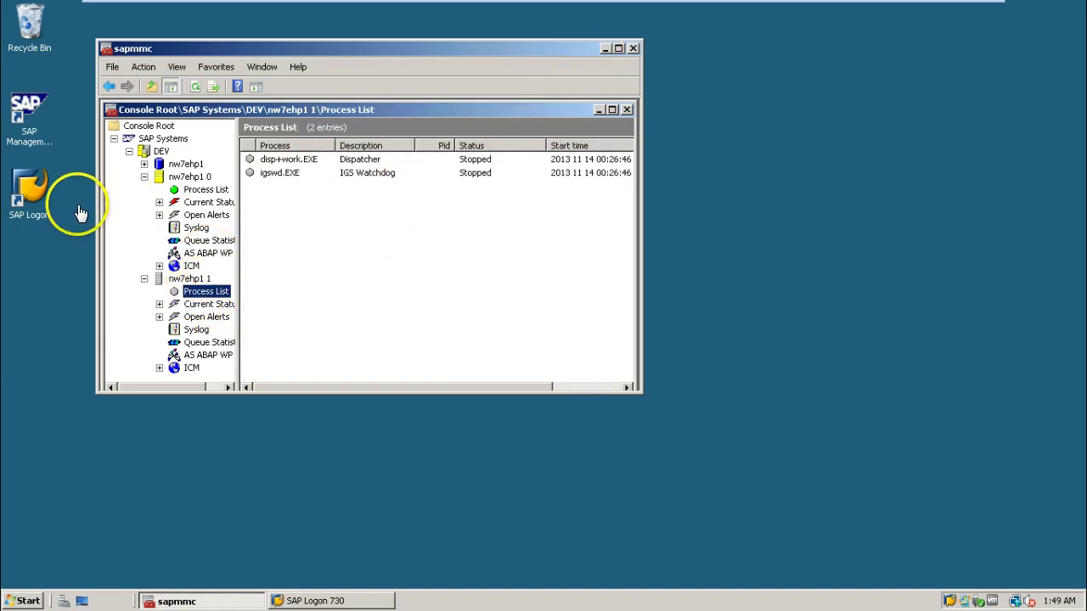
Try logging on to SAP NW 7.0 EHP1 as DDIC in client 000 with the account password
{"action": "double_click", "coordinate": [32, 198]}
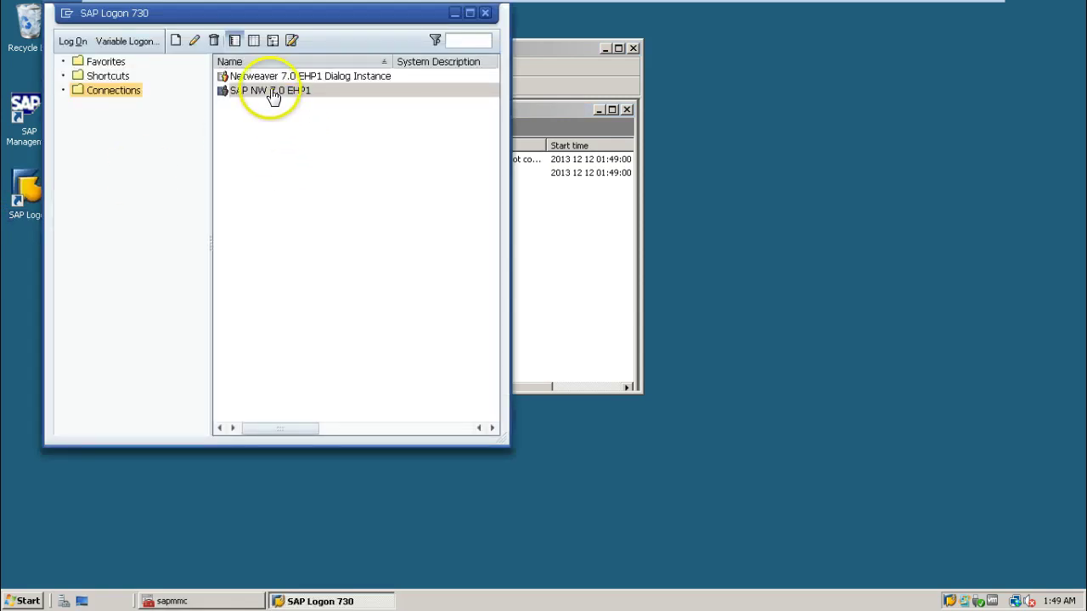
{"action": "double_click", "coordinate": [272, 95]}
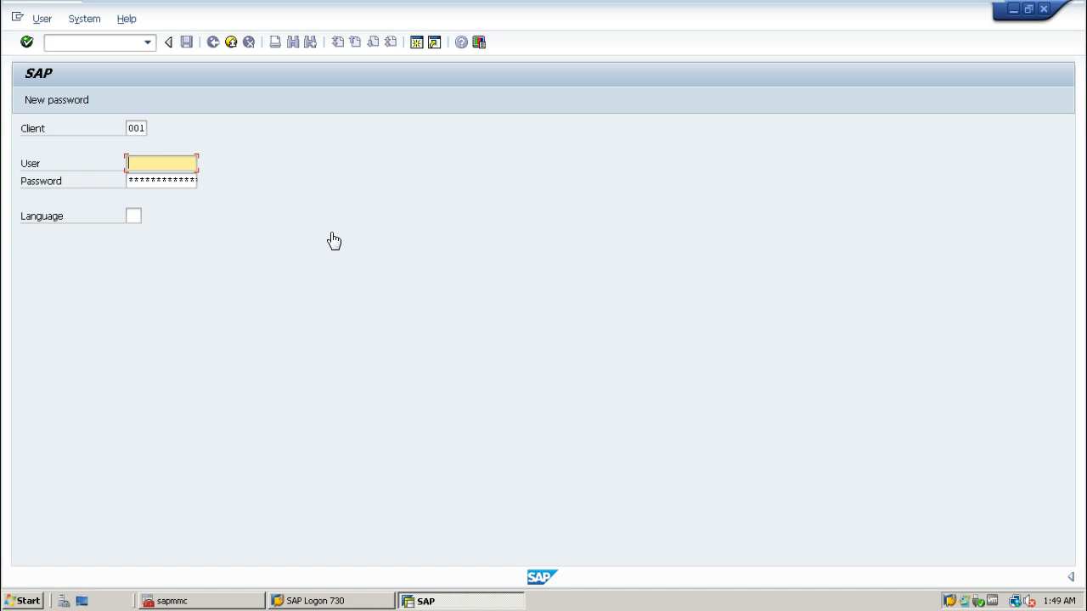
{"action": "key", "text": "shift+Tab"}
{"action": "type", "text": "000"}
{"action": "key", "text": "Tab"}
{"action": "type", "text": "d"}
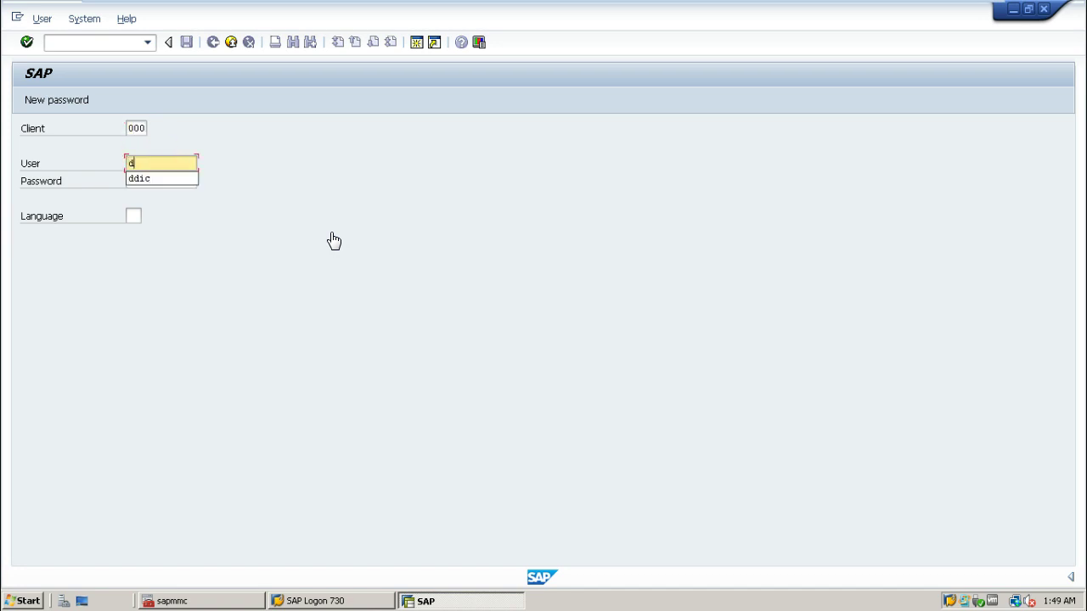
{"action": "type", "text": "dic"}
{"action": "key", "text": "Tab"}
{"action": "type", "text": "************"}
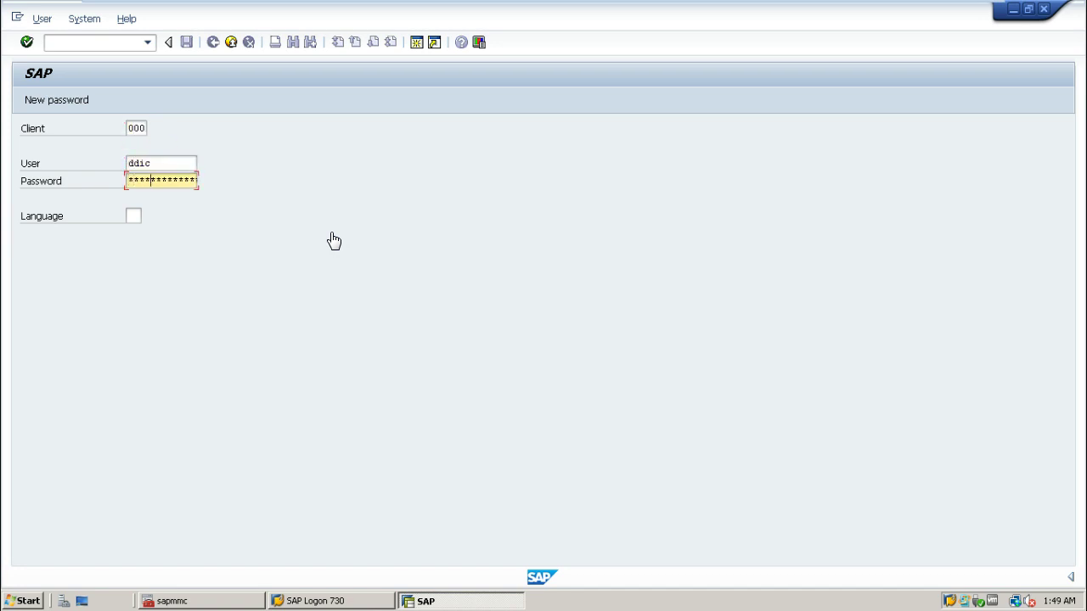
{"action": "key", "text": "Return"}
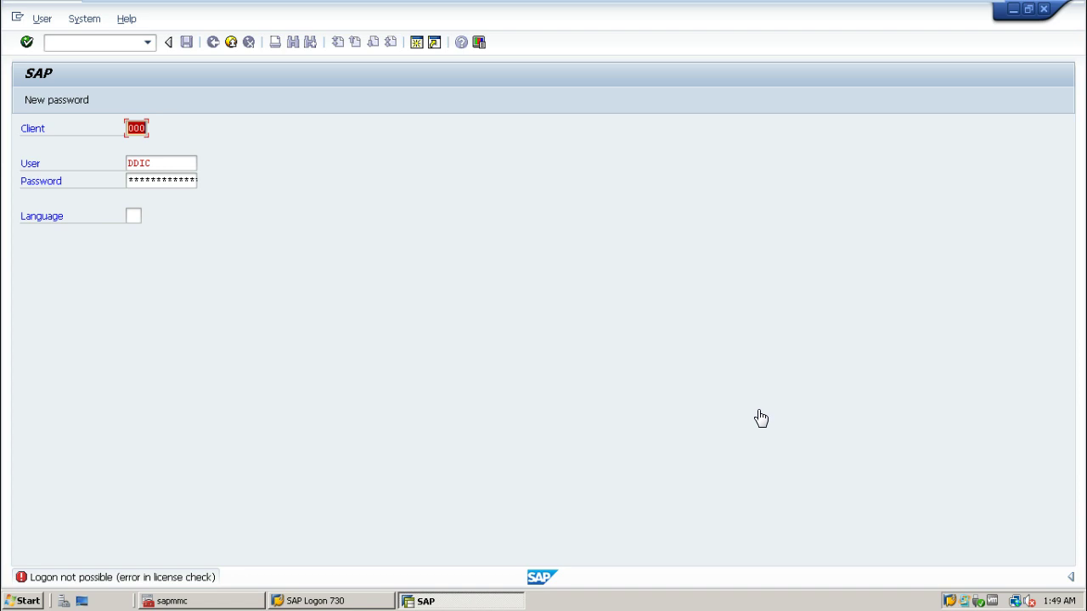
Log on as sap* instead and run transaction SLICENSE to view the license status
{"action": "key", "text": "Tab"}
{"action": "type", "text": "s"}
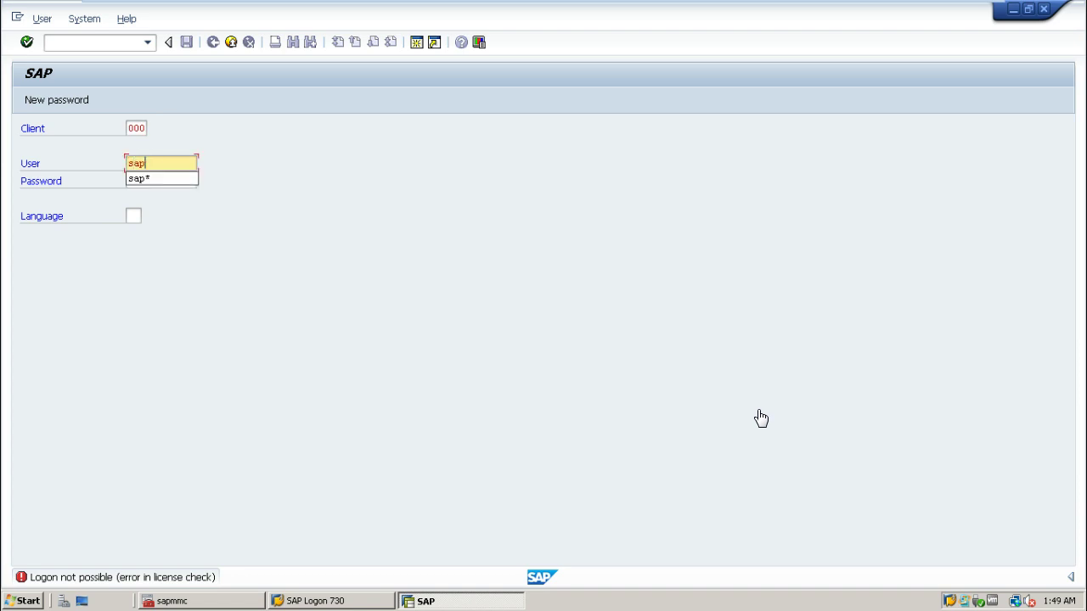
{"action": "type", "text": "*"}
{"action": "key", "text": "Tab"}
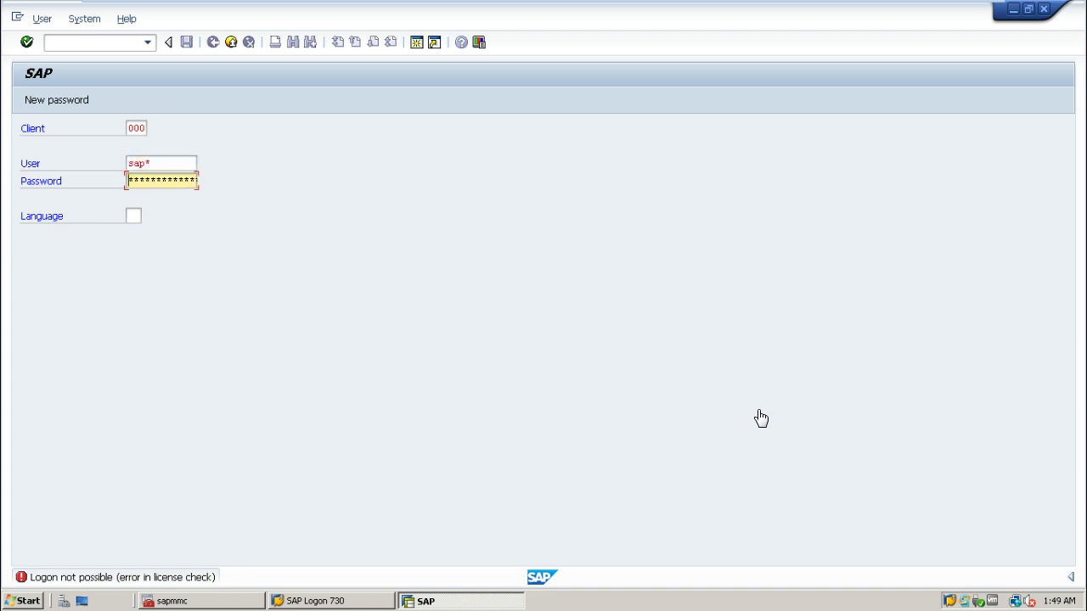
{"action": "key", "text": "Return"}
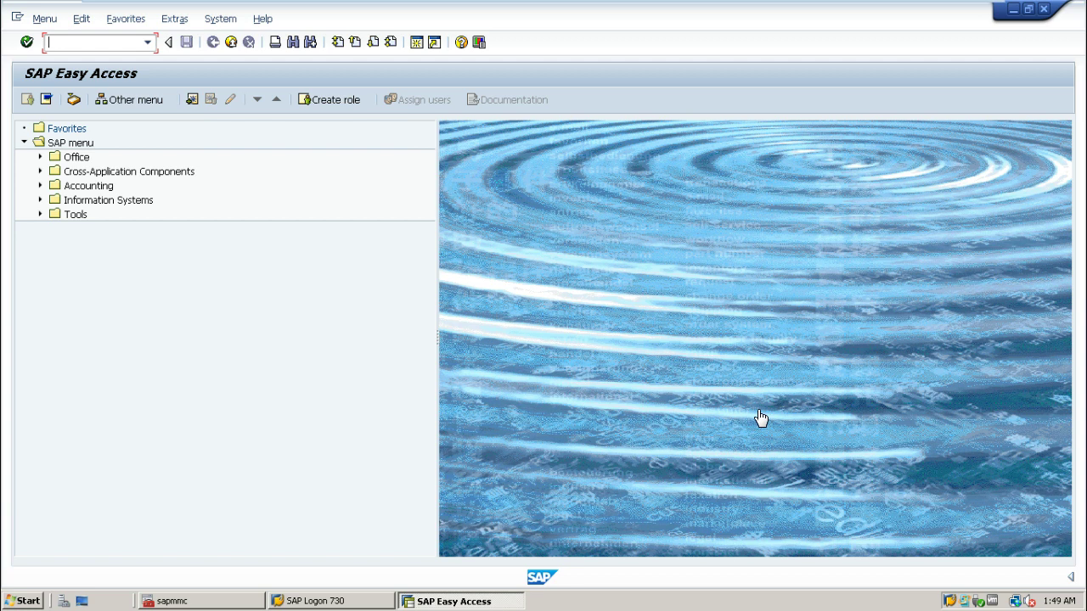
{"action": "type", "text": "sl"}
{"action": "type", "text": "icense"}
{"action": "key", "text": "Return"}
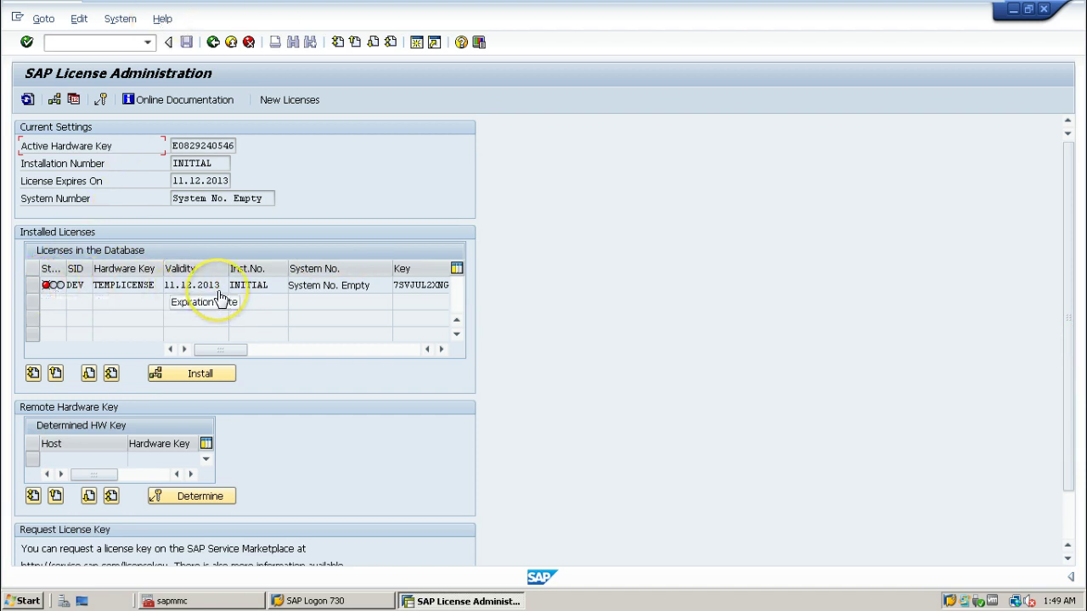
{"action": "left_click", "coordinate": [53, 102]}
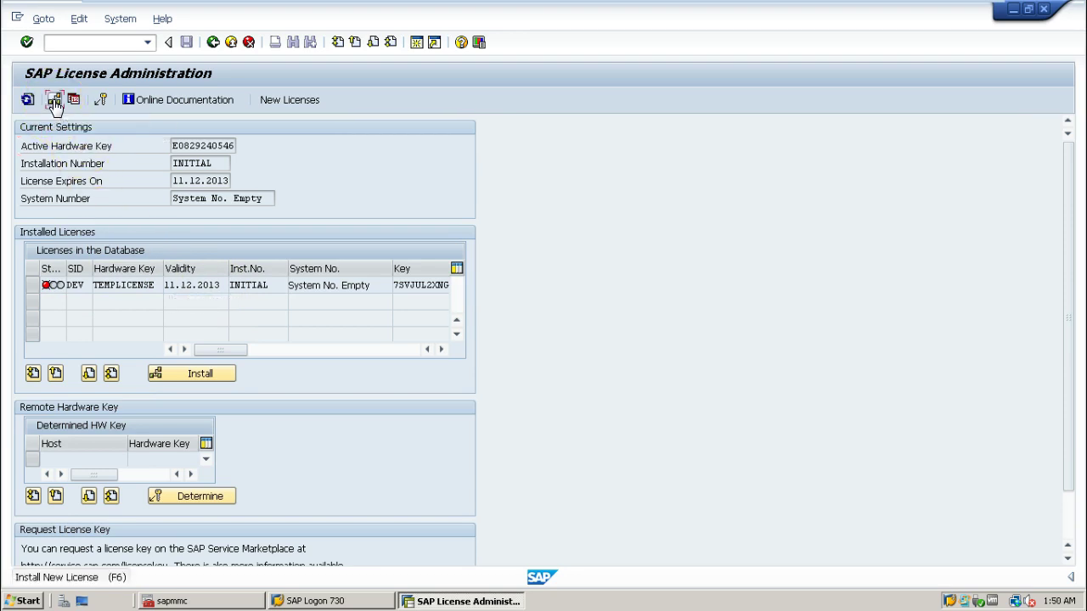
{"action": "left_click", "coordinate": [189, 208]}
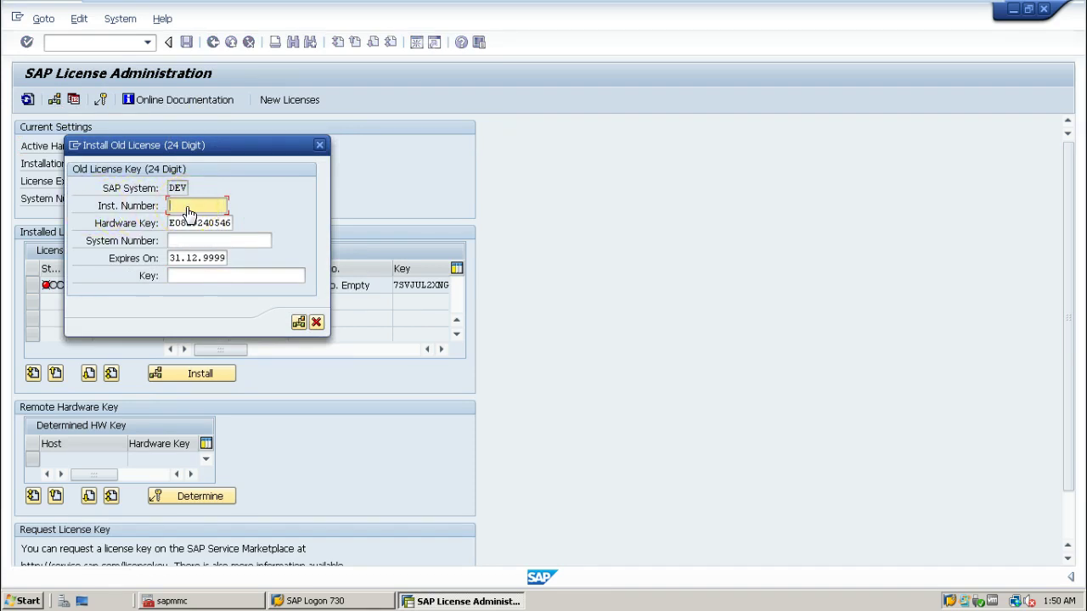
{"action": "left_click", "coordinate": [186, 242]}
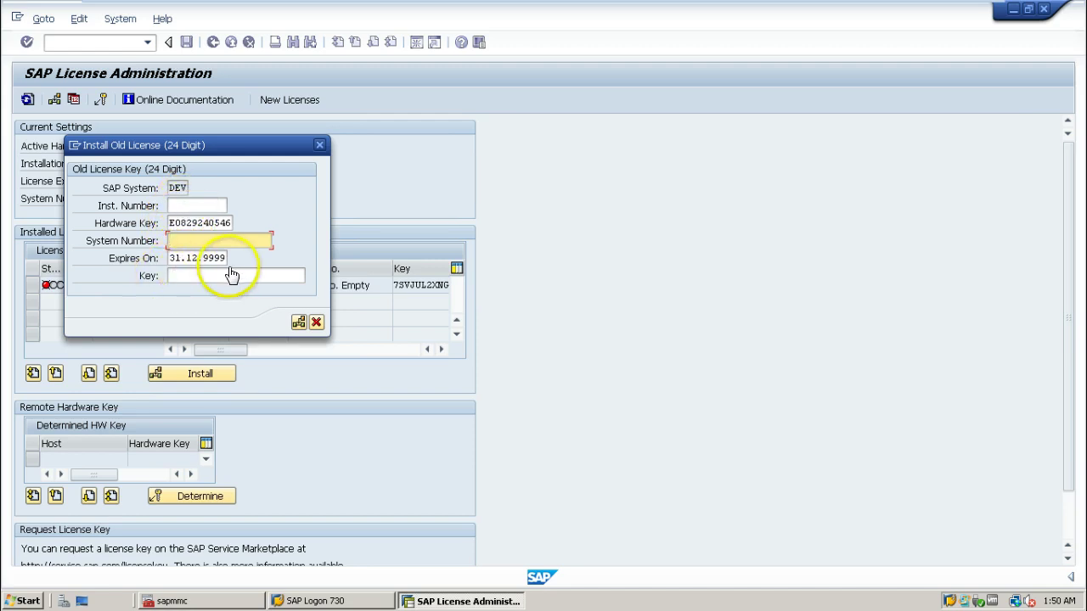
{"action": "left_click", "coordinate": [179, 207]}
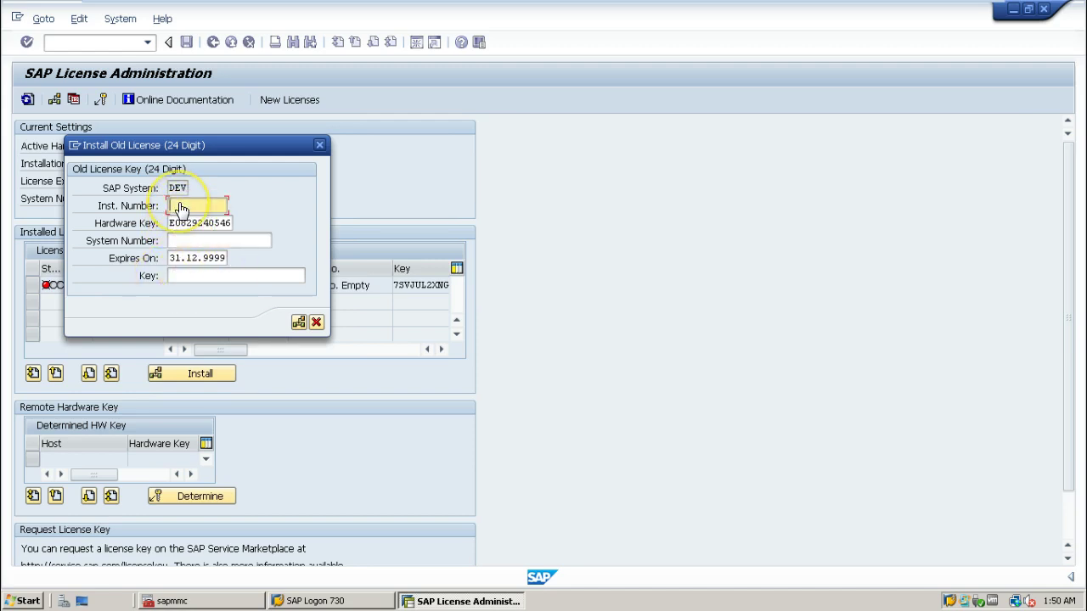
{"action": "key", "text": "Tab"}
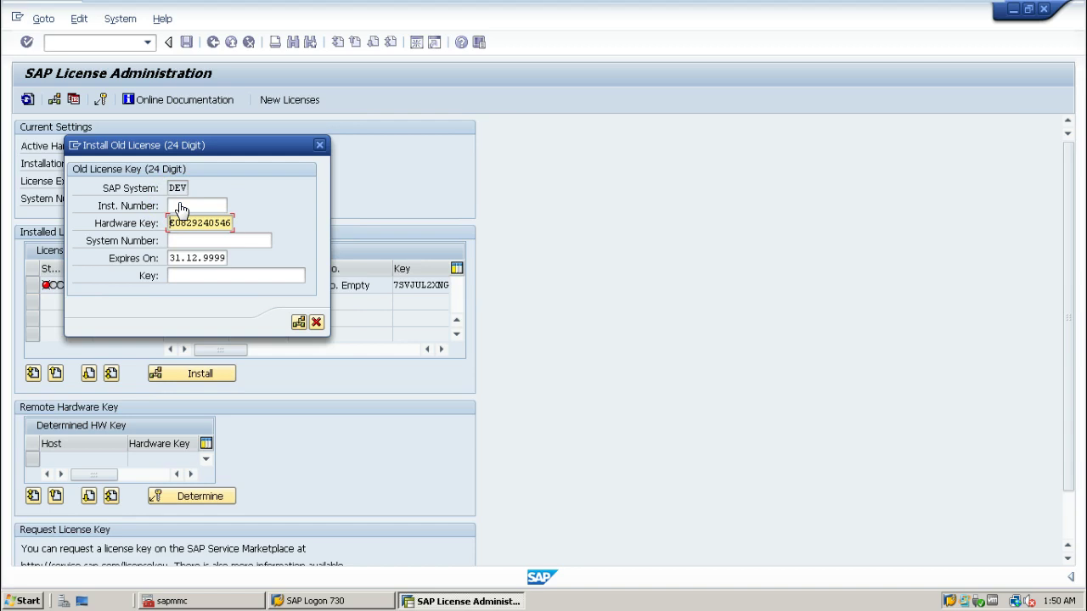
{"action": "left_click", "coordinate": [180, 209]}
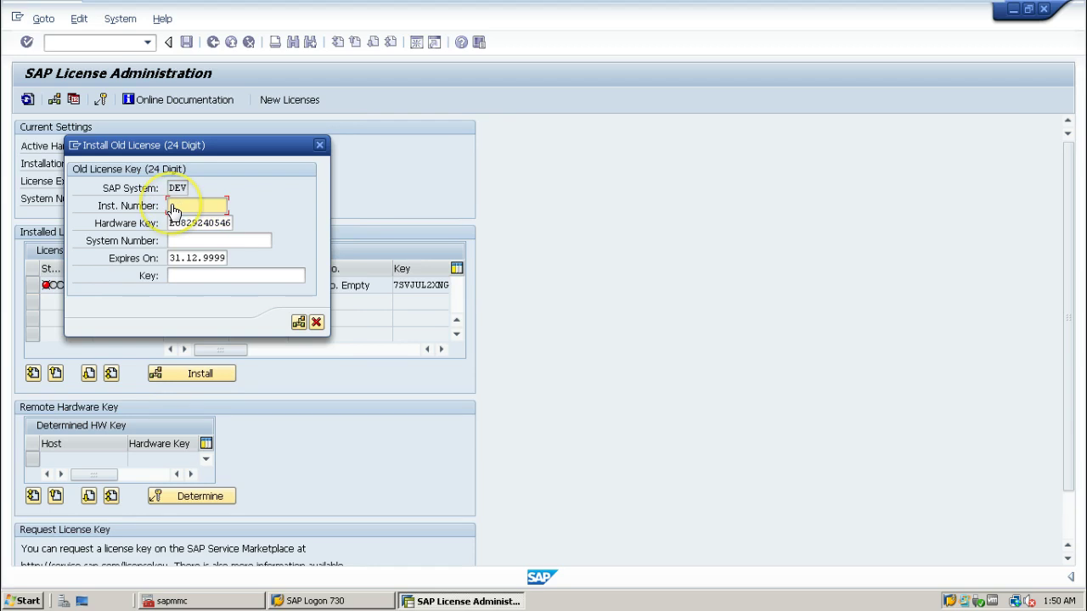
{"action": "key", "text": "Num_Lock"}
{"action": "left_click", "coordinate": [175, 242]}
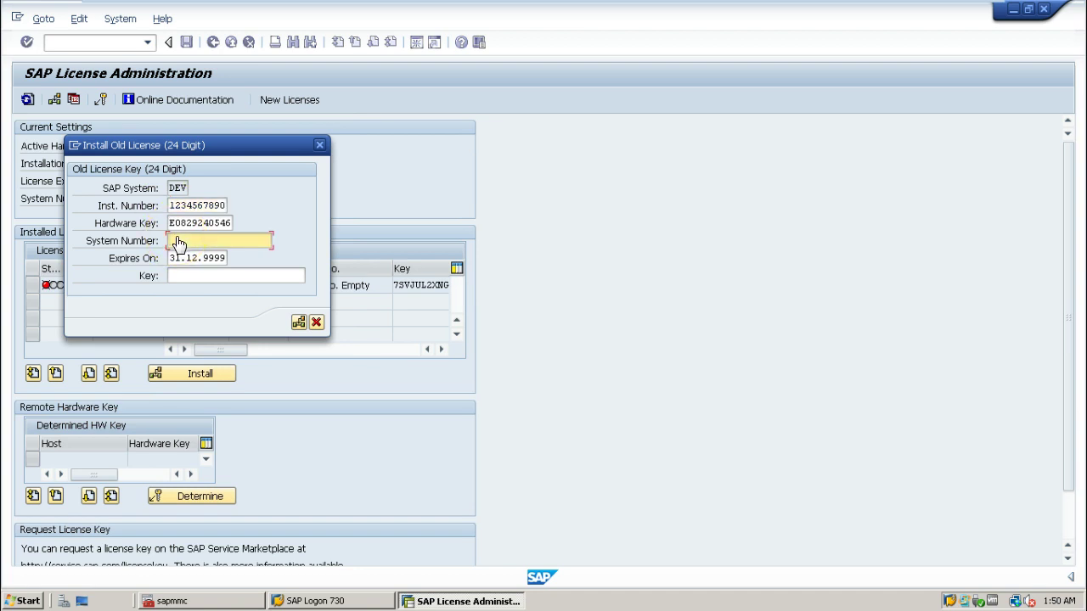
{"action": "type", "text": "00"}
Copy the hardware key value into the 24-character license key field
{"action": "left_click", "coordinate": [196, 277]}
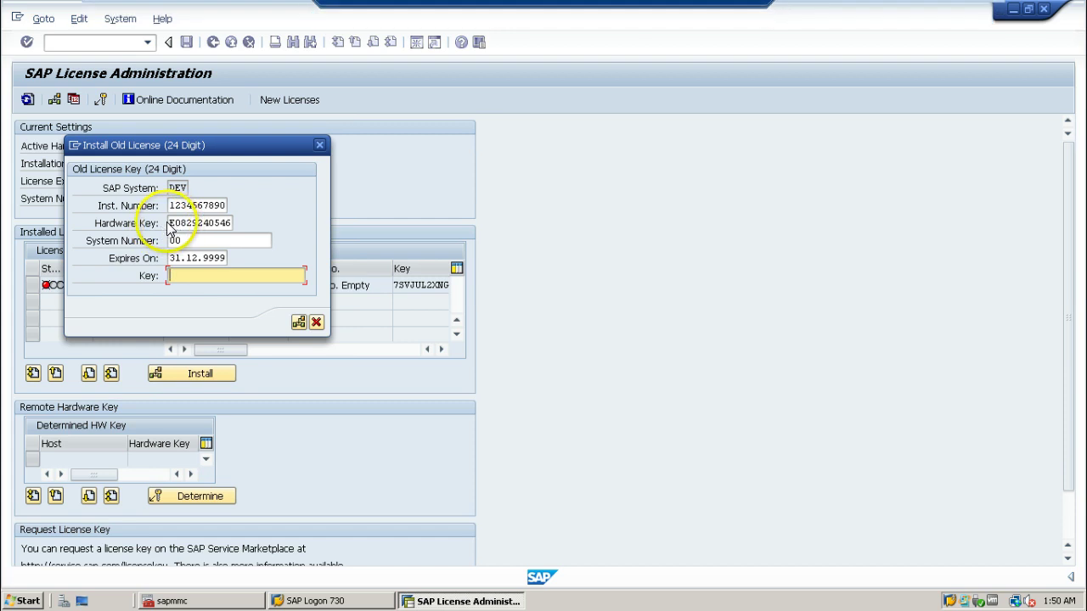
{"action": "left_click", "coordinate": [173, 222]}
{"action": "left_click_drag", "start_coordinate": [173, 225], "coordinate": [236, 225]}
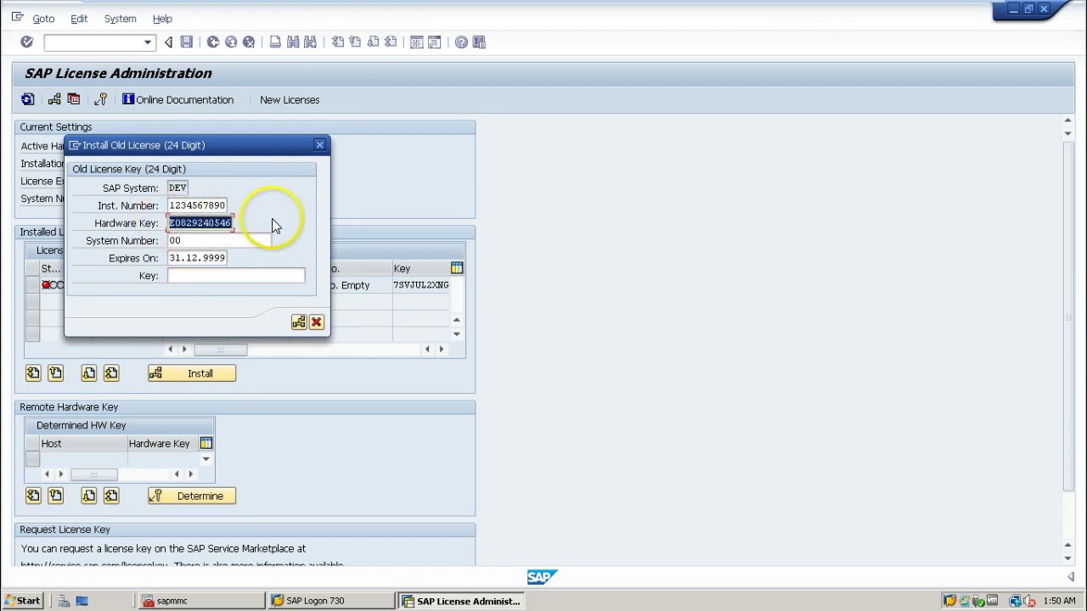
{"action": "key", "text": "ctrl+c"}
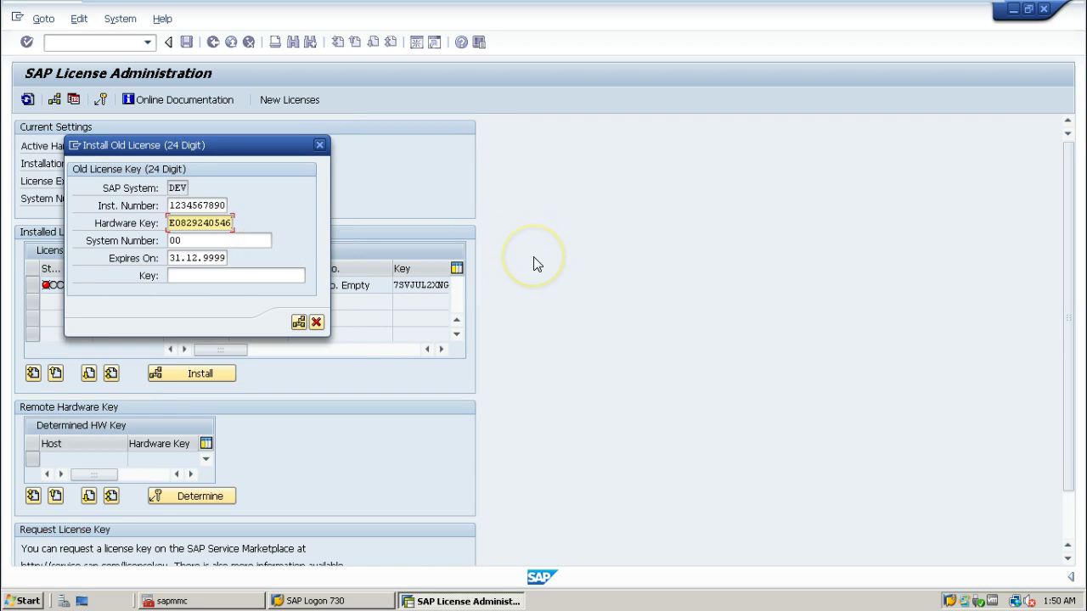
{"action": "left_click", "coordinate": [212, 280]}
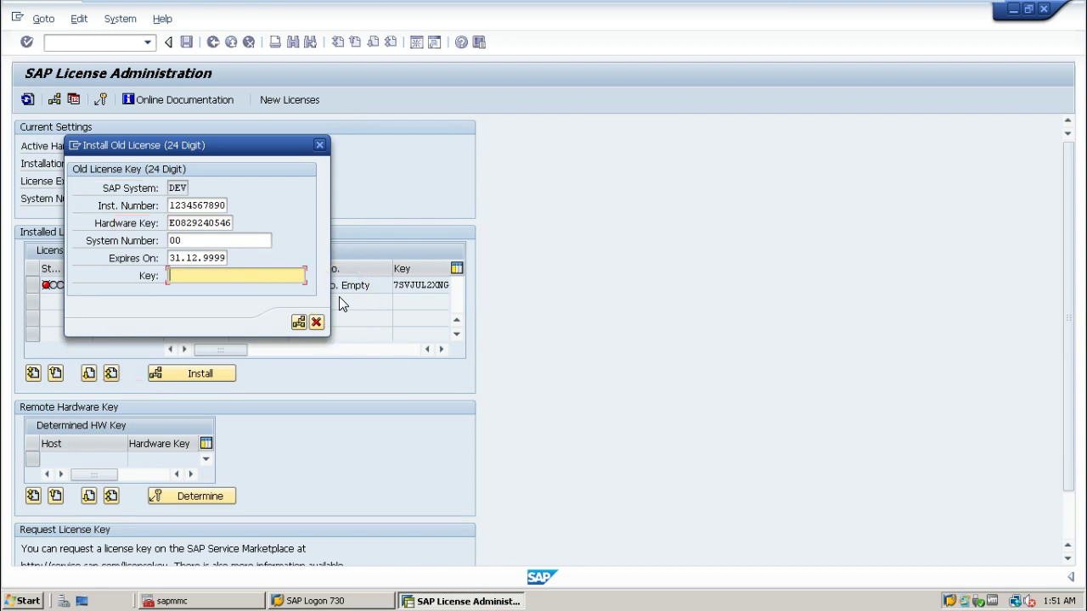
{"action": "key", "text": "ctrl+v"}
Install the new DEV license, valid until 31.12.9999
{"action": "left_click", "coordinate": [150, 294]}
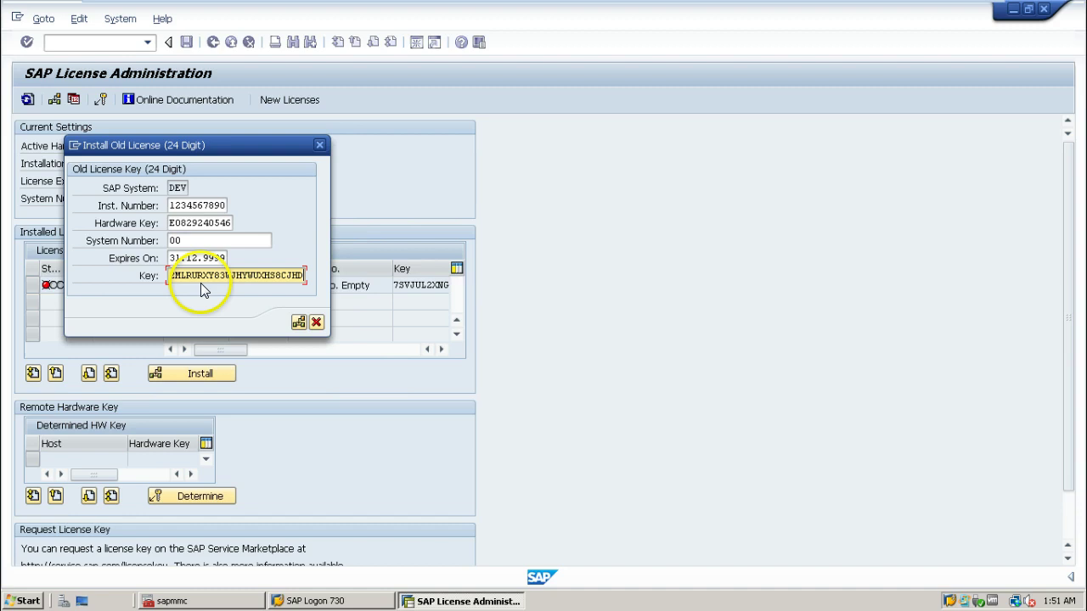
{"action": "left_click", "coordinate": [296, 323]}
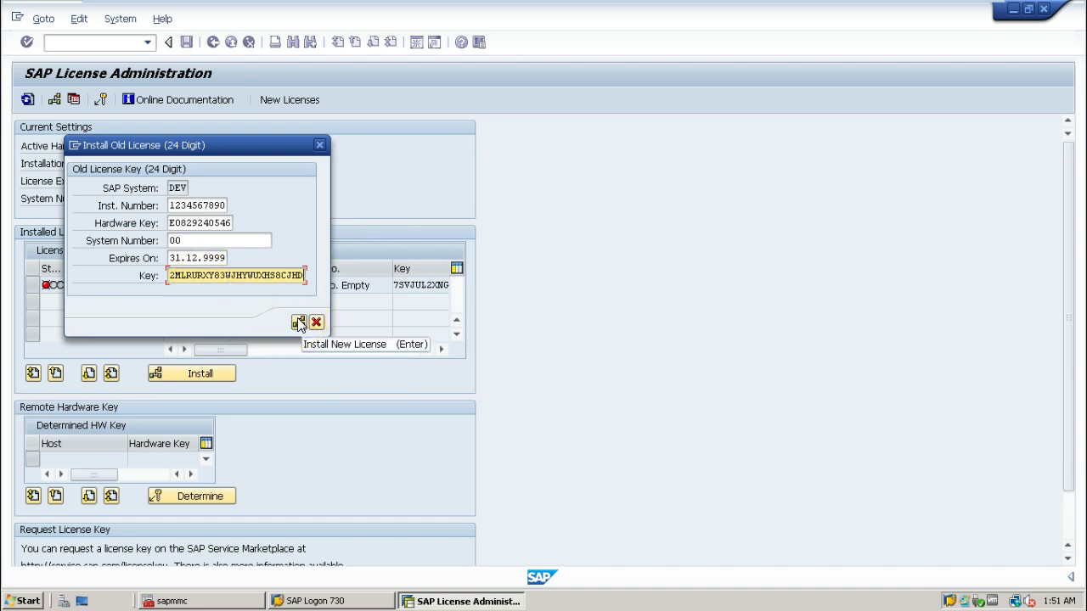
{"action": "left_click", "coordinate": [296, 323]}
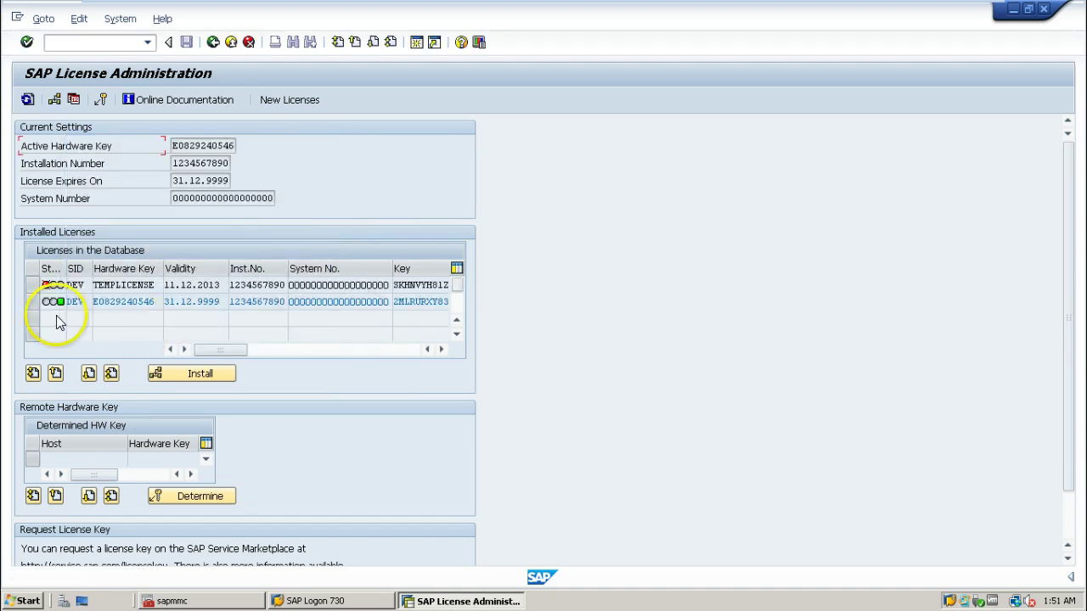
Log off the current SAP session via the System menu, confirming with Yes
{"action": "left_click", "coordinate": [120, 18]}
{"action": "left_click", "coordinate": [136, 250]}
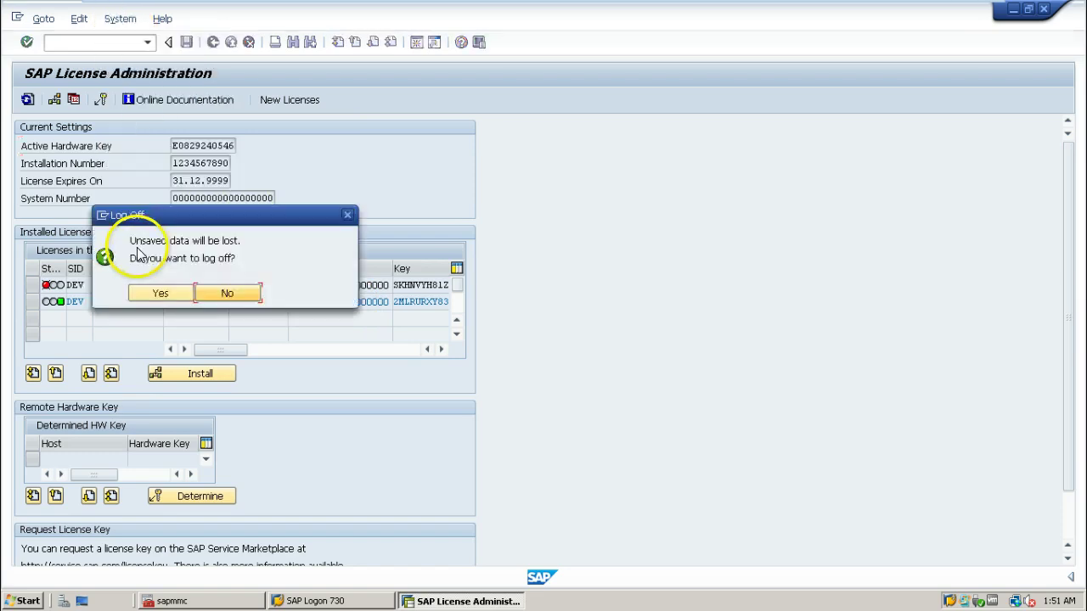
{"action": "left_click", "coordinate": [152, 292]}
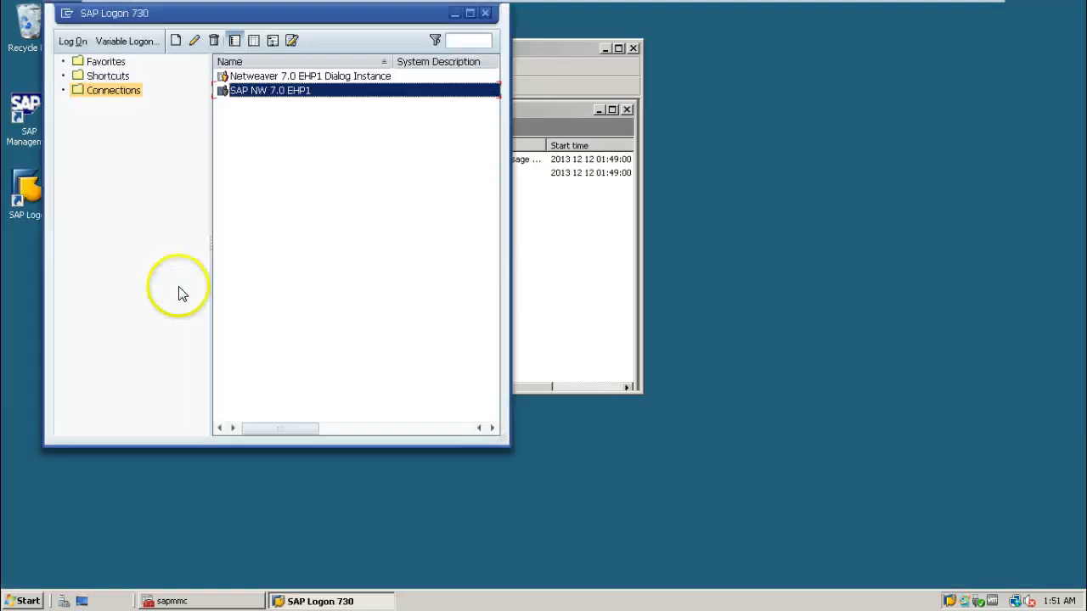
Log back on to SAP NW 7.0 EHP1 as ddic in client 000
{"action": "double_click", "coordinate": [302, 101]}
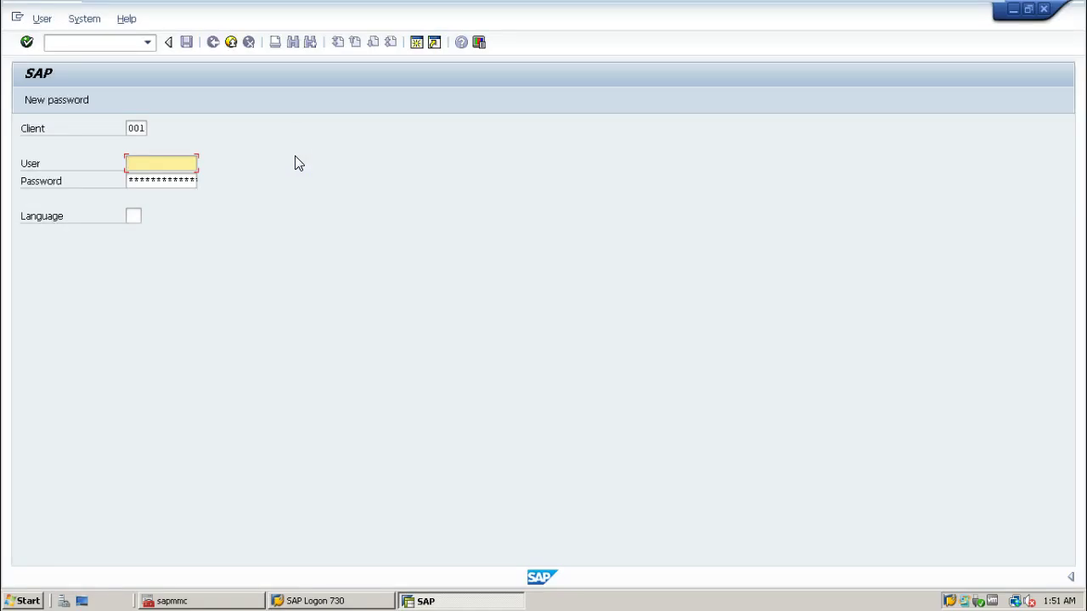
{"action": "key", "text": "shift+Tab"}
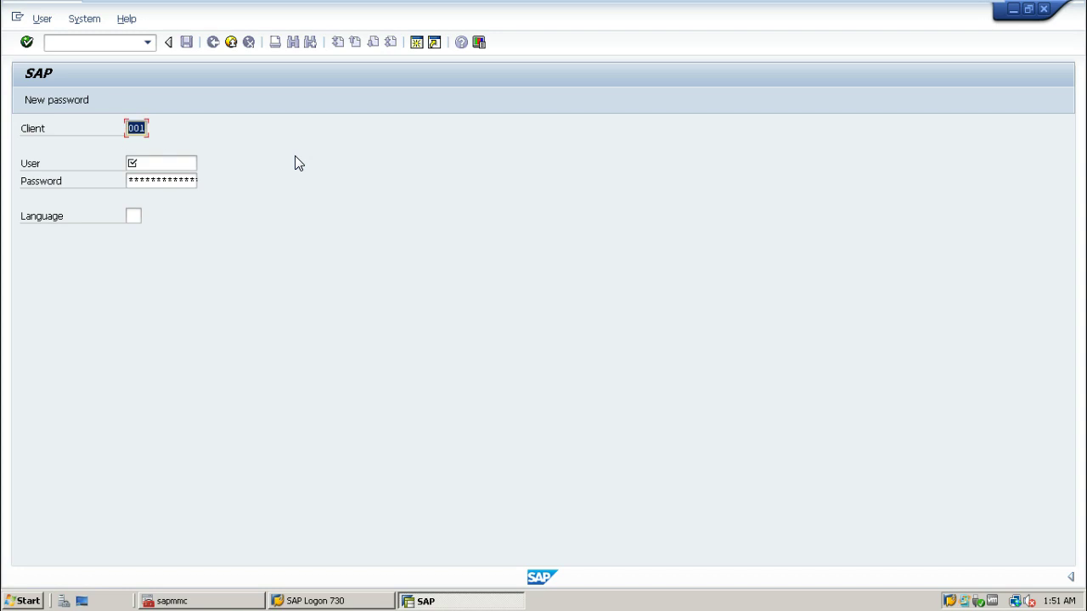
{"action": "type", "text": "000"}
{"action": "key", "text": "Tab"}
{"action": "type", "text": "ddic"}
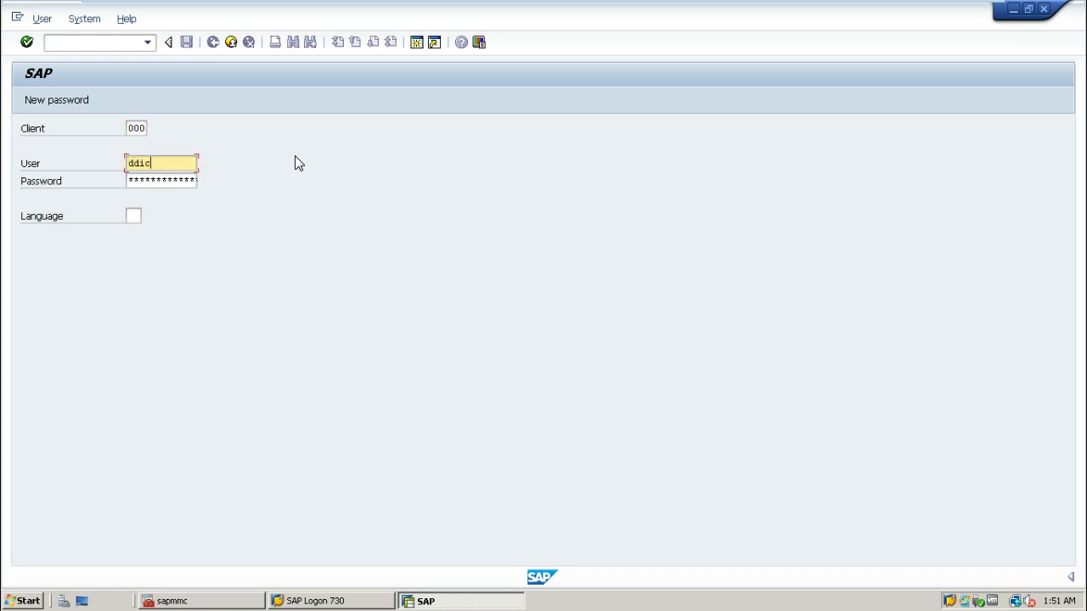
{"action": "key", "text": "Tab"}
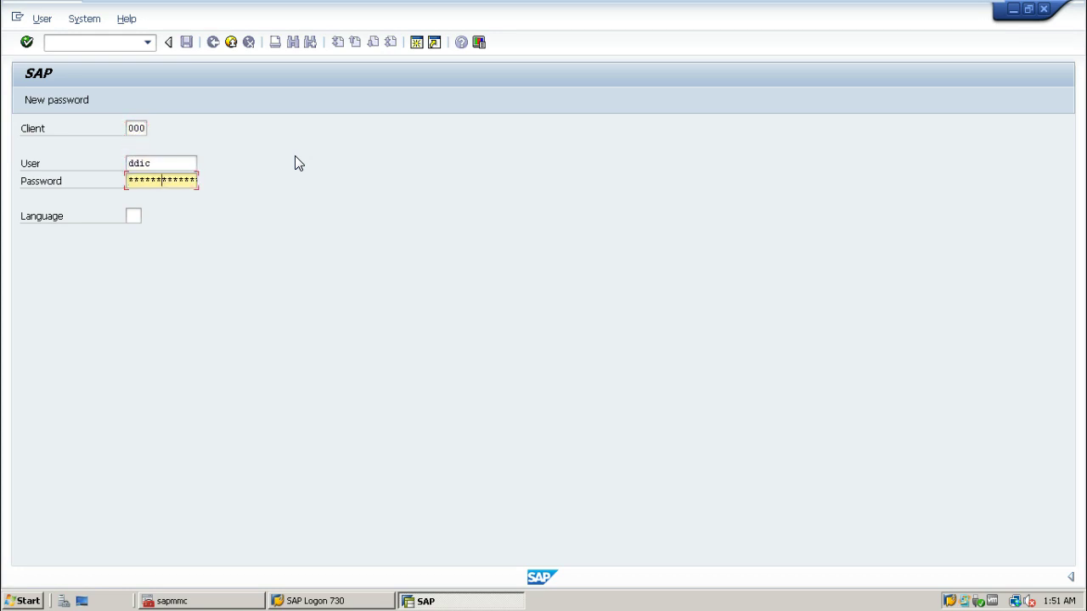
{"action": "key", "text": "Return"}
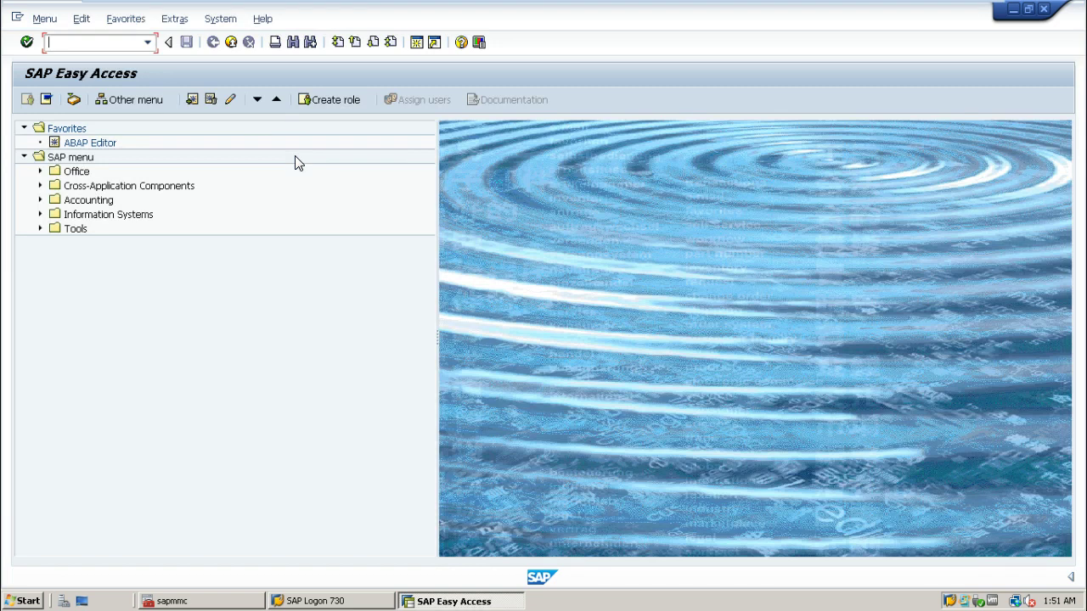